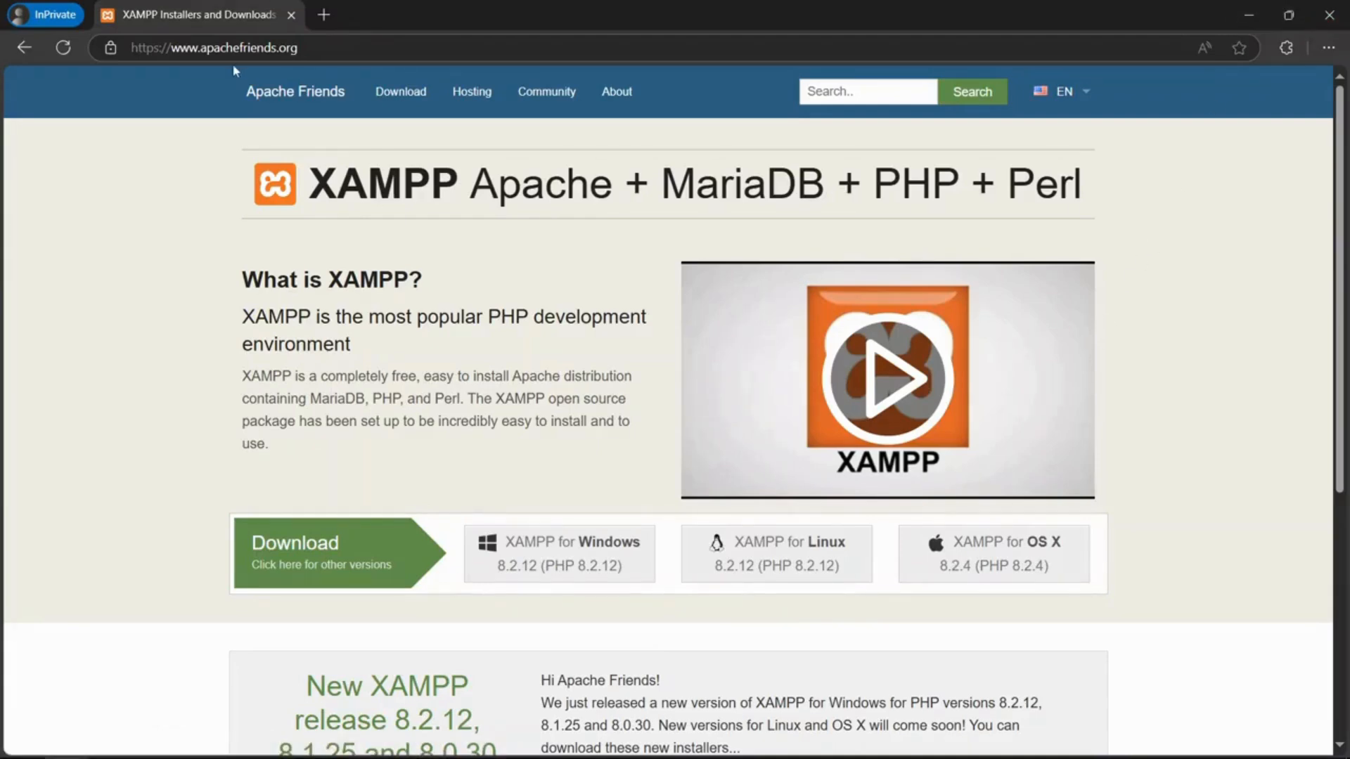
- Close the browser and run the xampp-windows-x64-8.2.12-0-VS16 installer from the Downloads folder as administrator
left_click(1322, 10)
left_click(102, 753)
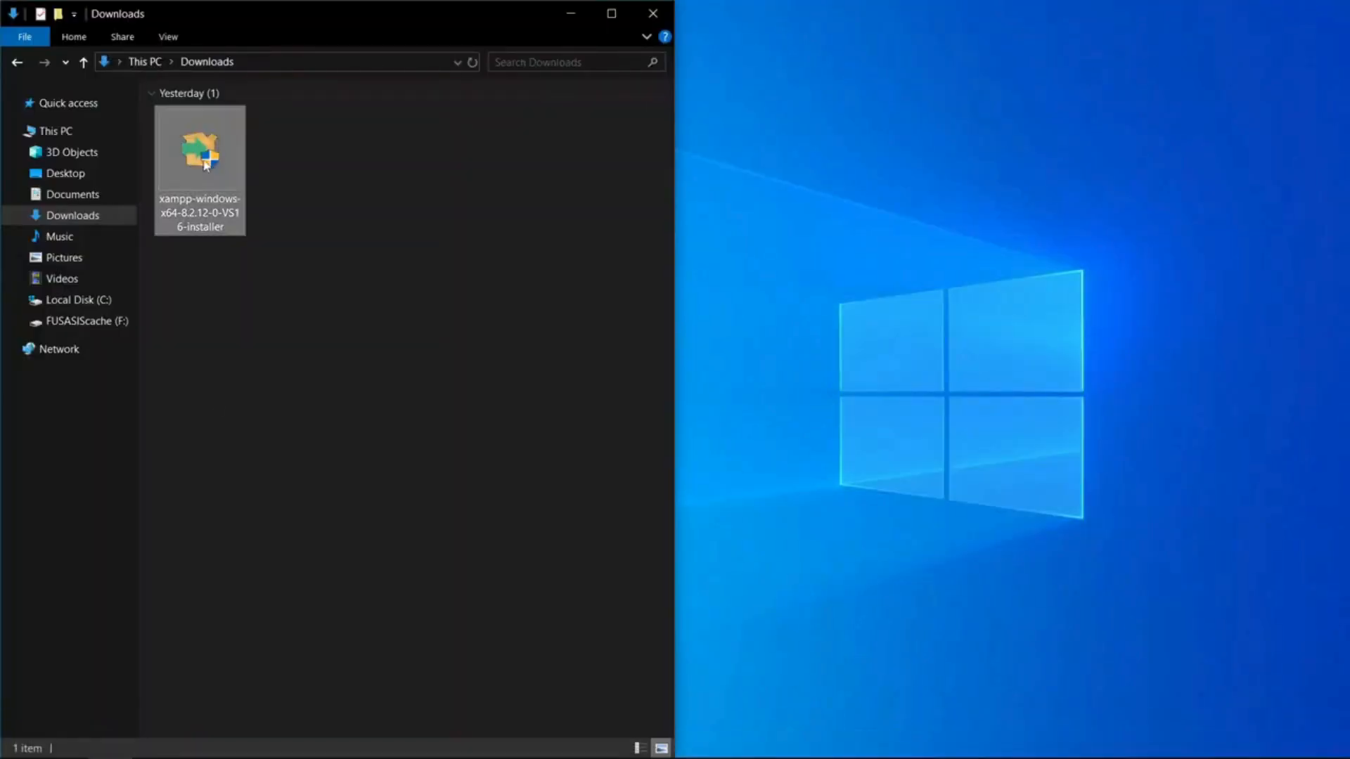
right_click(206, 164)
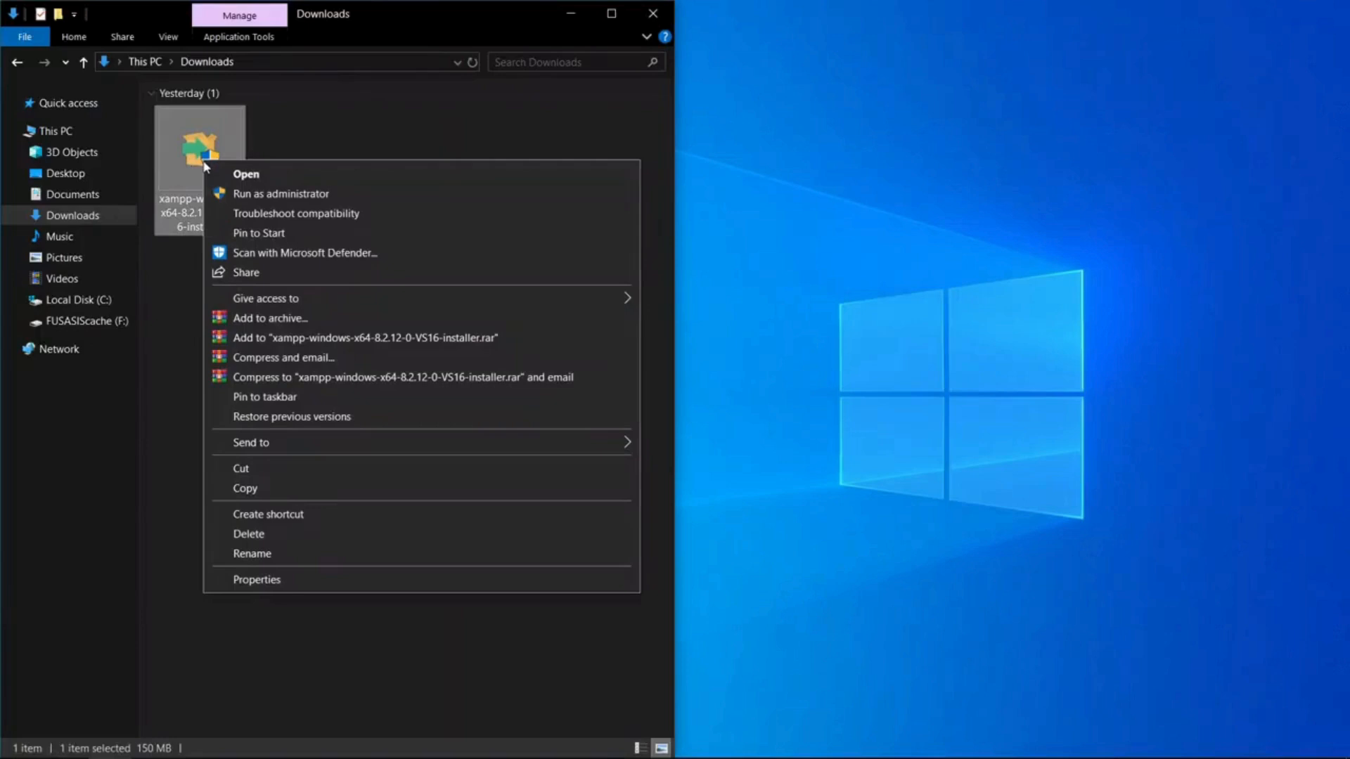
left_click(241, 194)
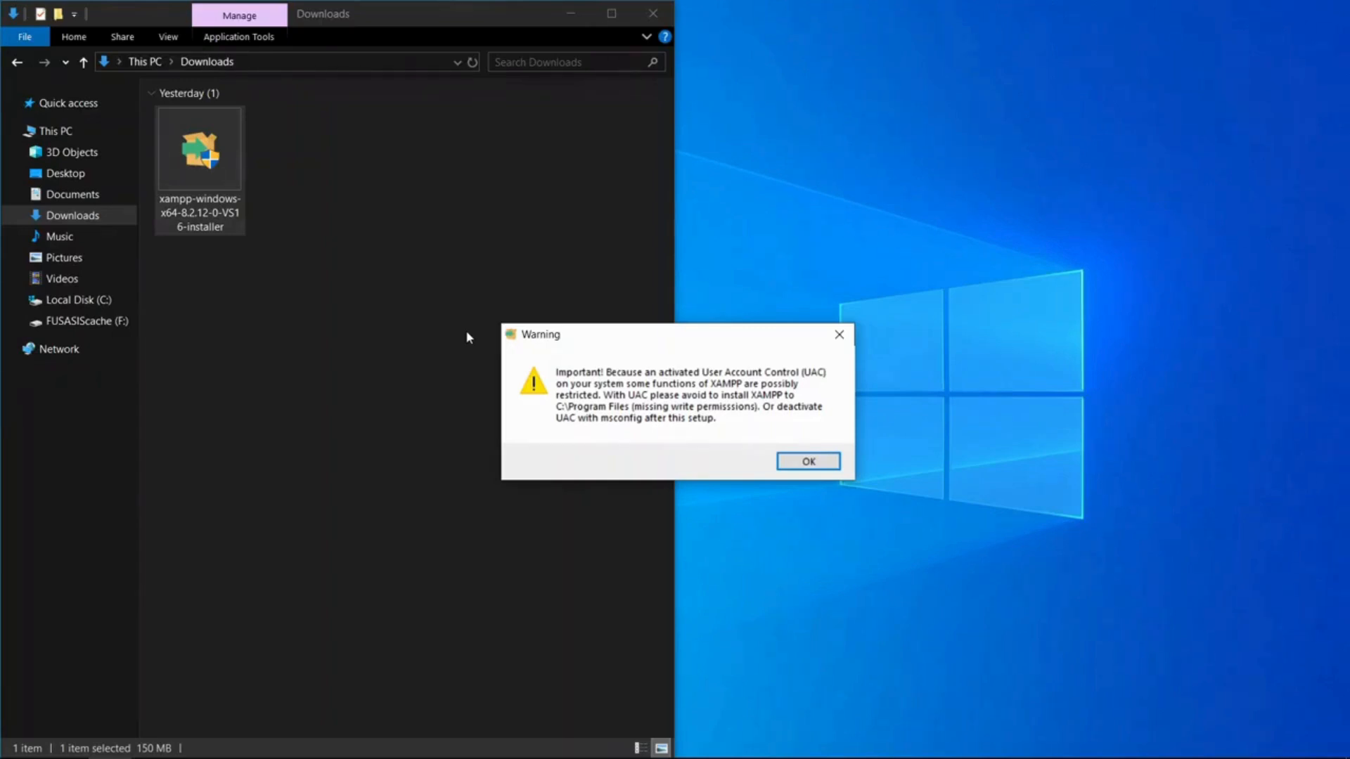
- Launch Change UAC Settings from System Configuration and set User Account Control to Never notify
key("super")
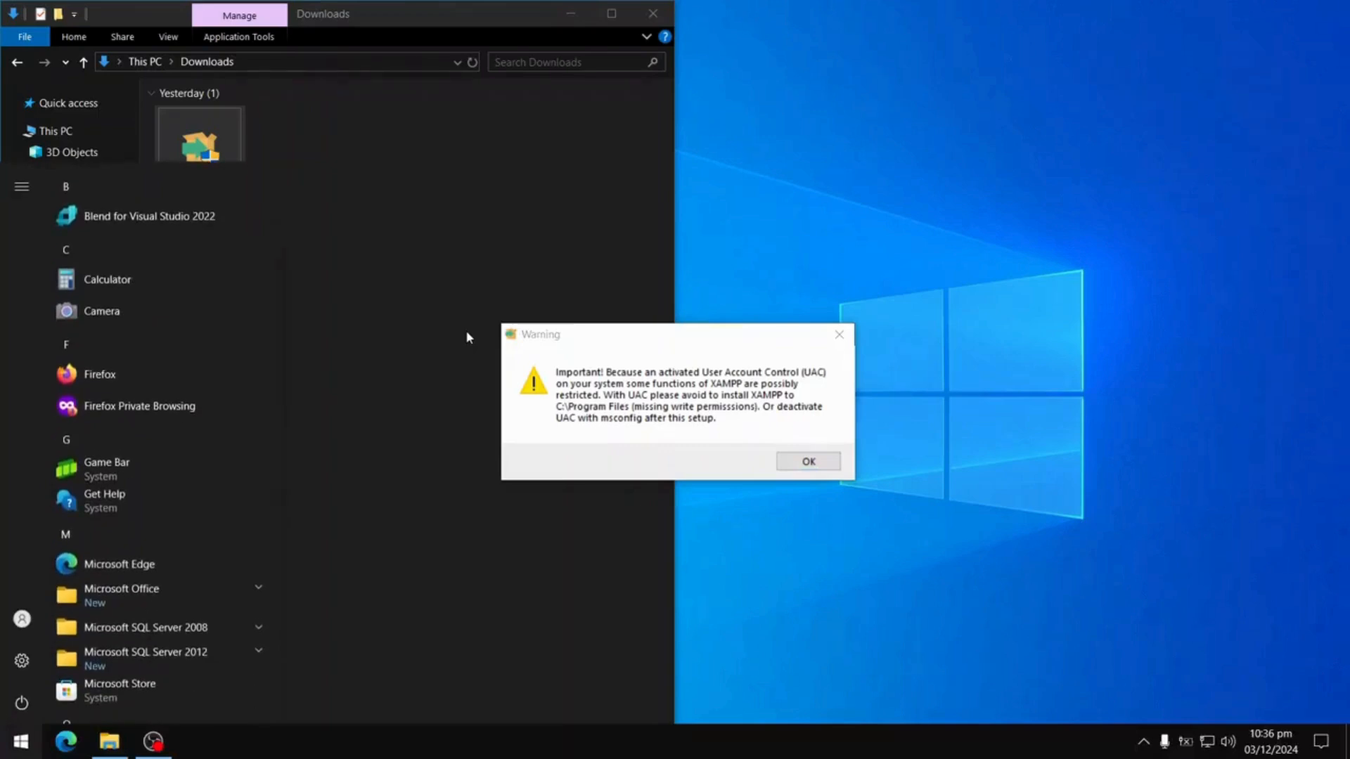
type("msc")
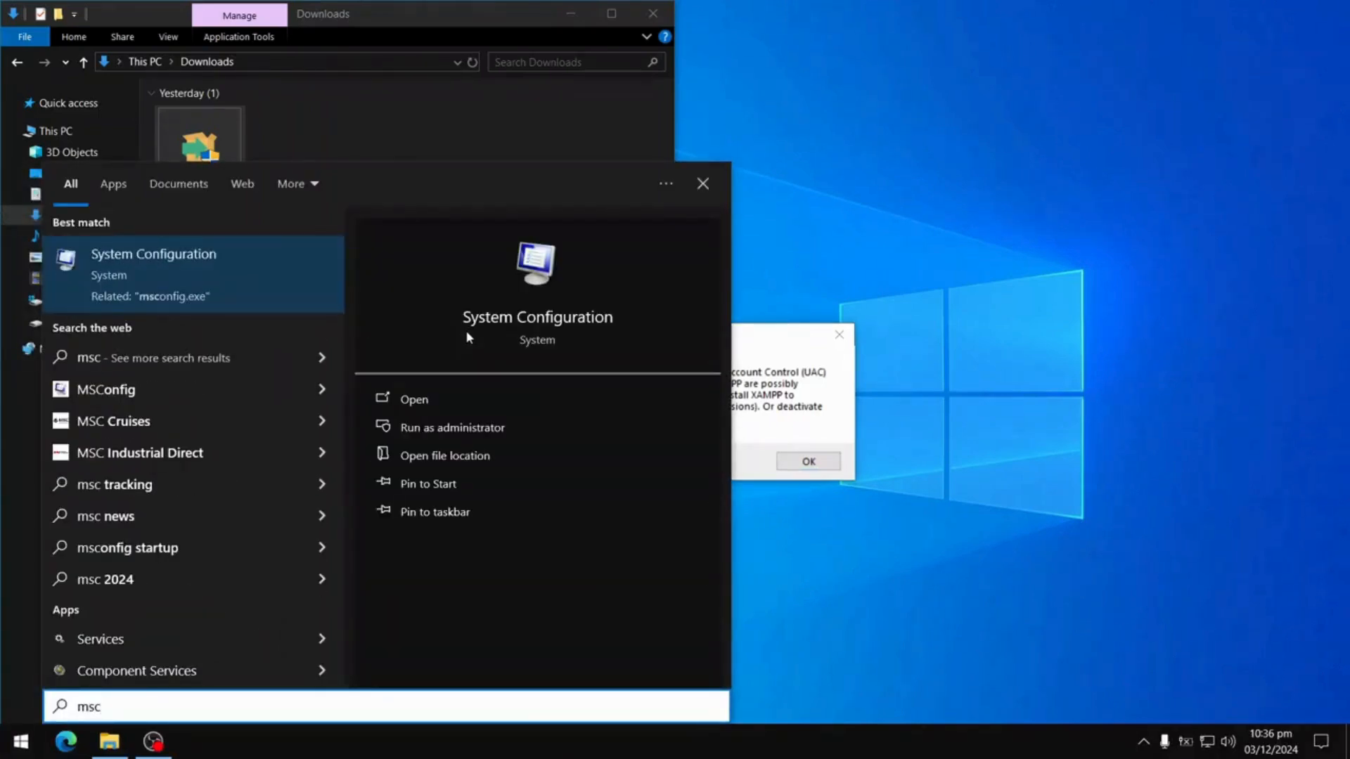
left_click(469, 337)
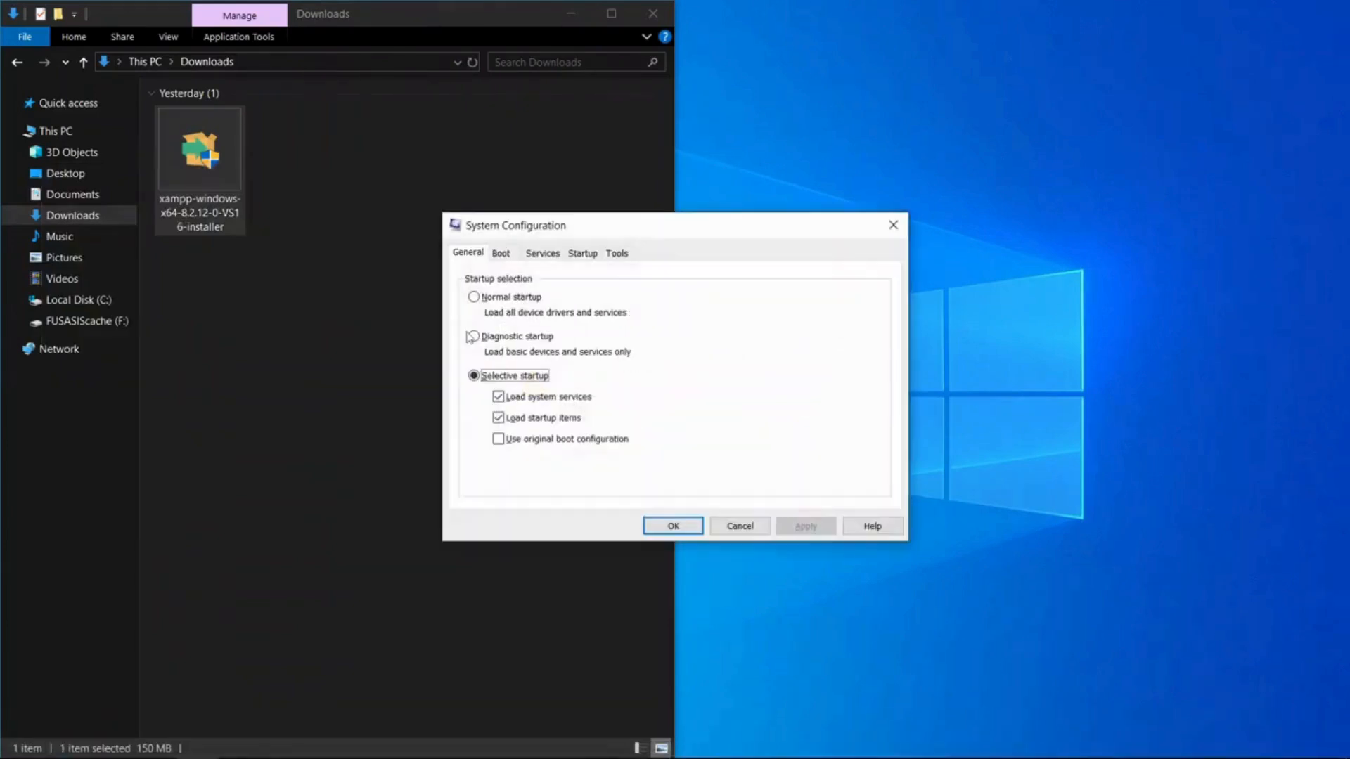
left_click(617, 253)
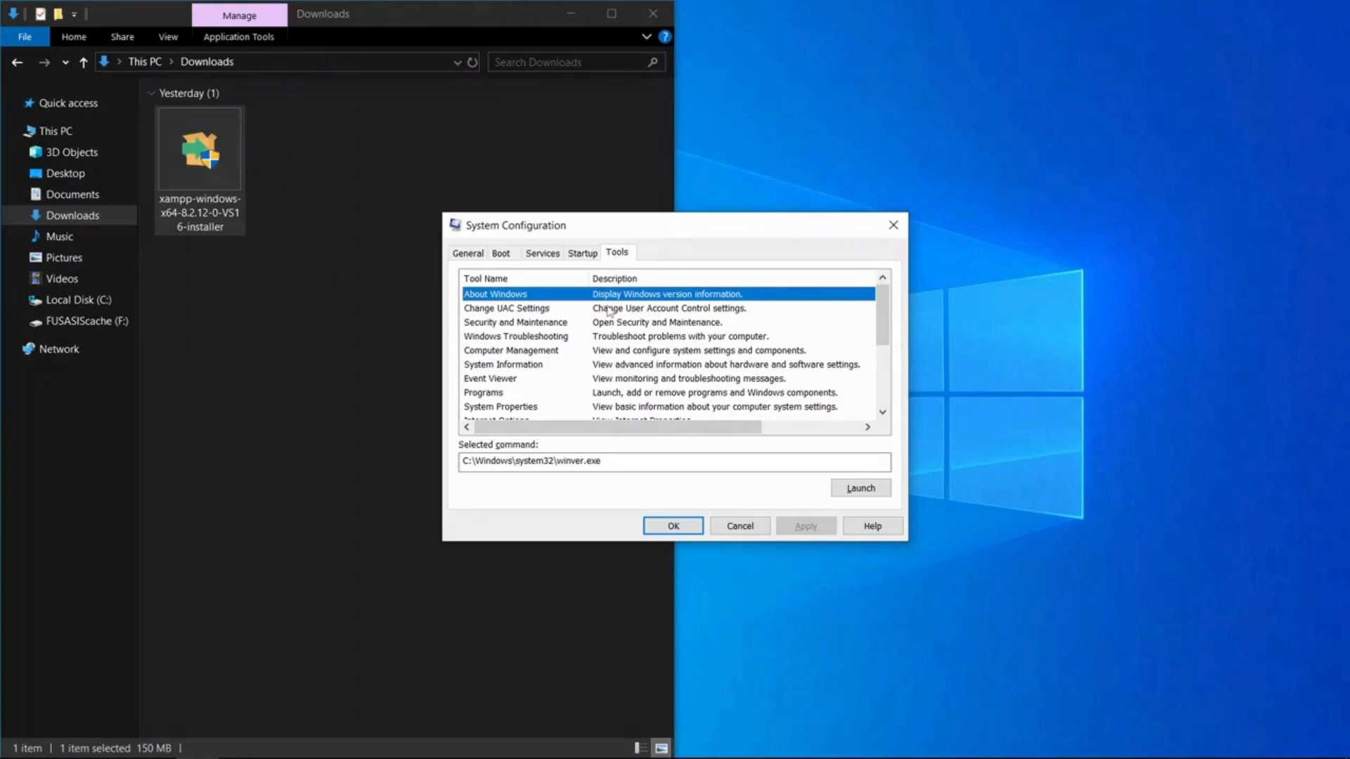
left_click(757, 311)
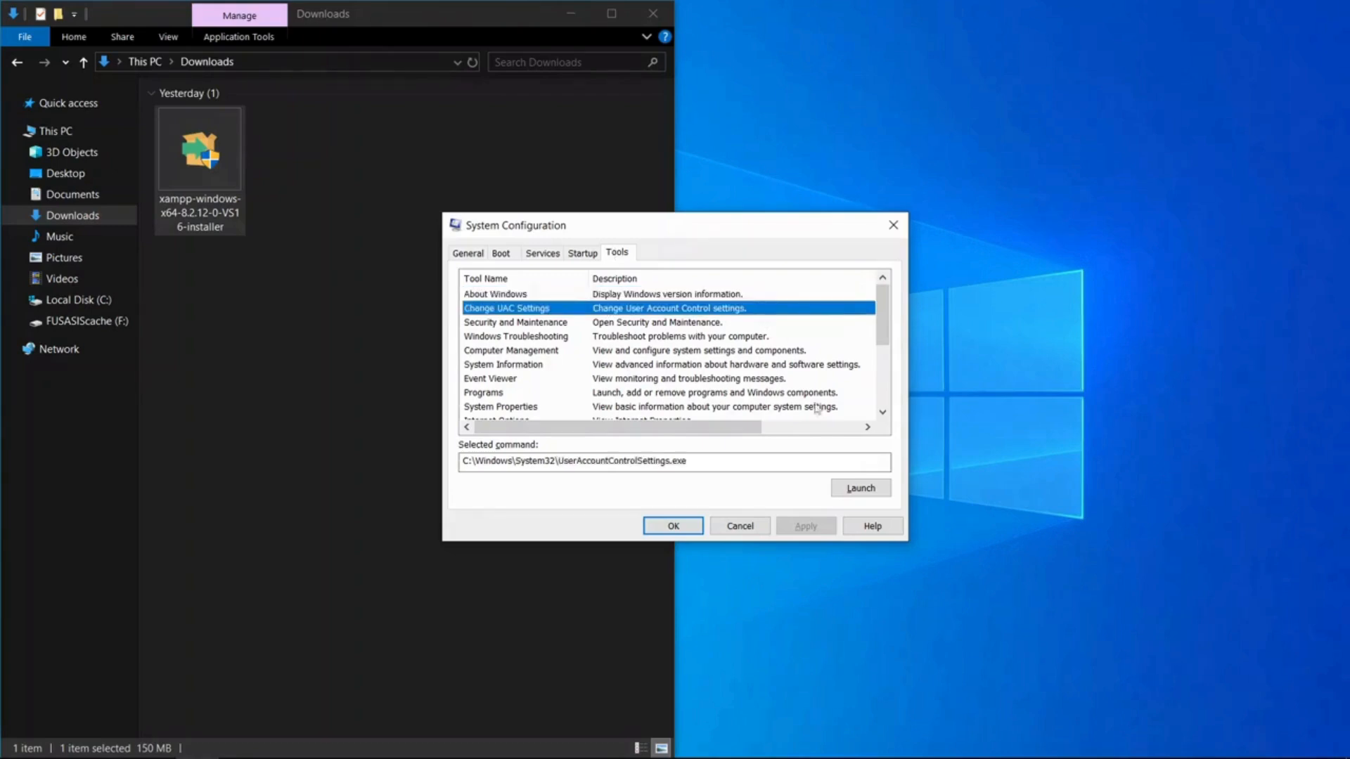
left_click(859, 489)
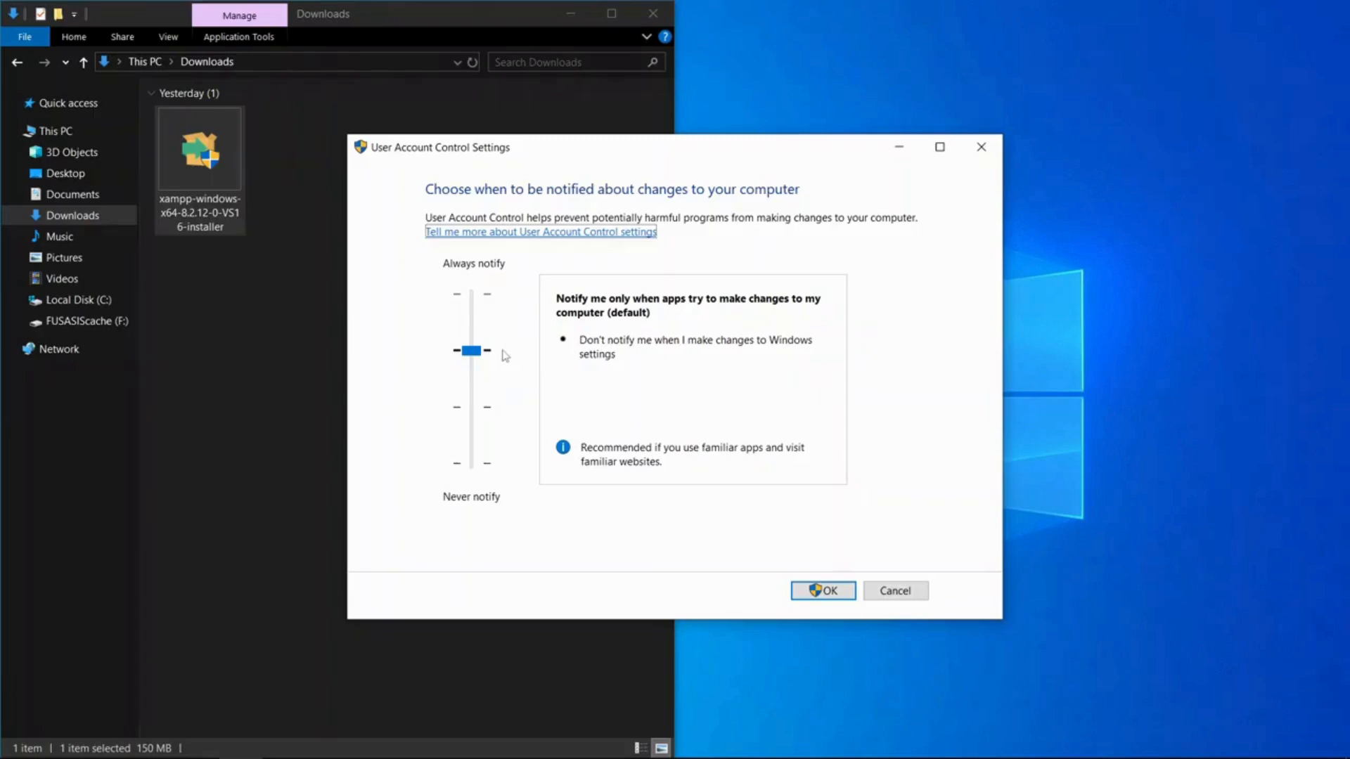
left_click_drag(470, 350, 457, 458)
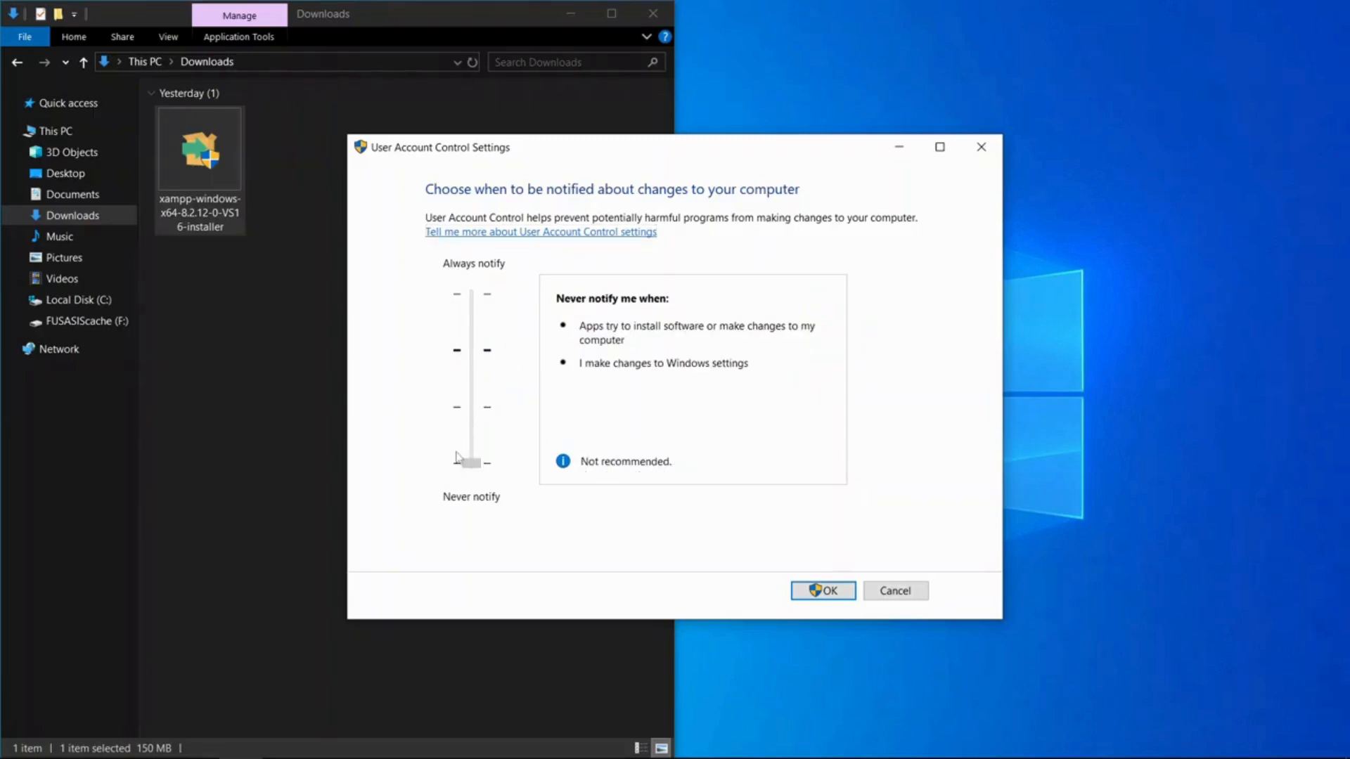
left_click(830, 598)
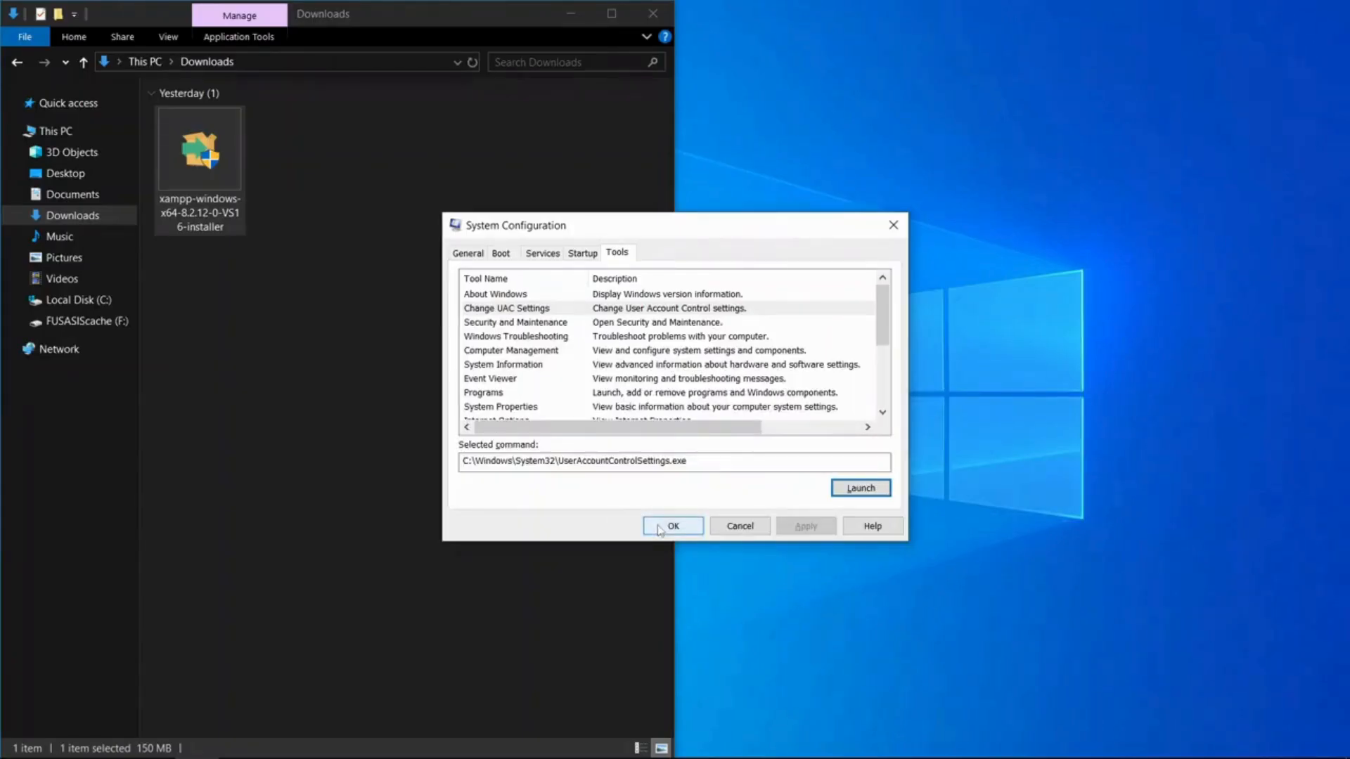
- Move the System Configuration window clear of the installer and acknowledge the User Account Control warning
mouse_move(230, 739)
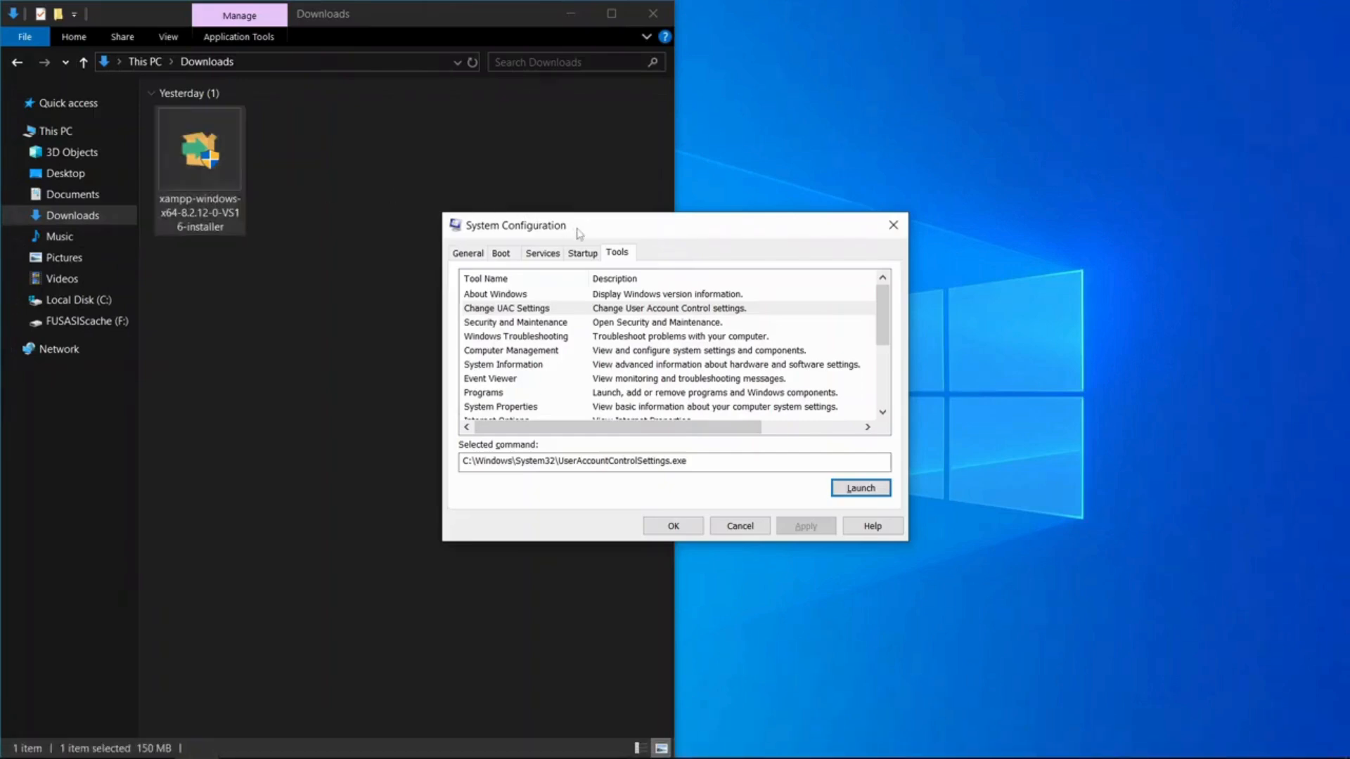
left_click_drag(585, 227, 1002, 76)
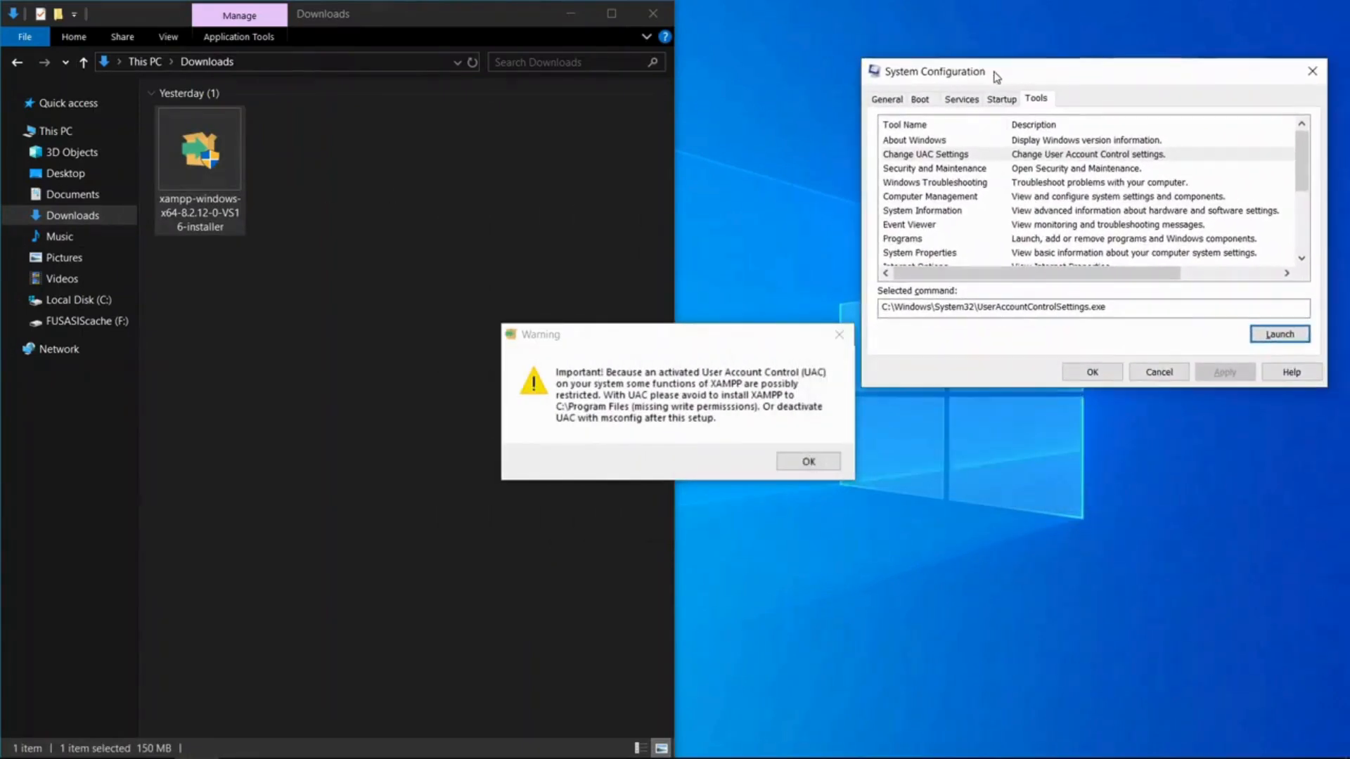
left_click(711, 335)
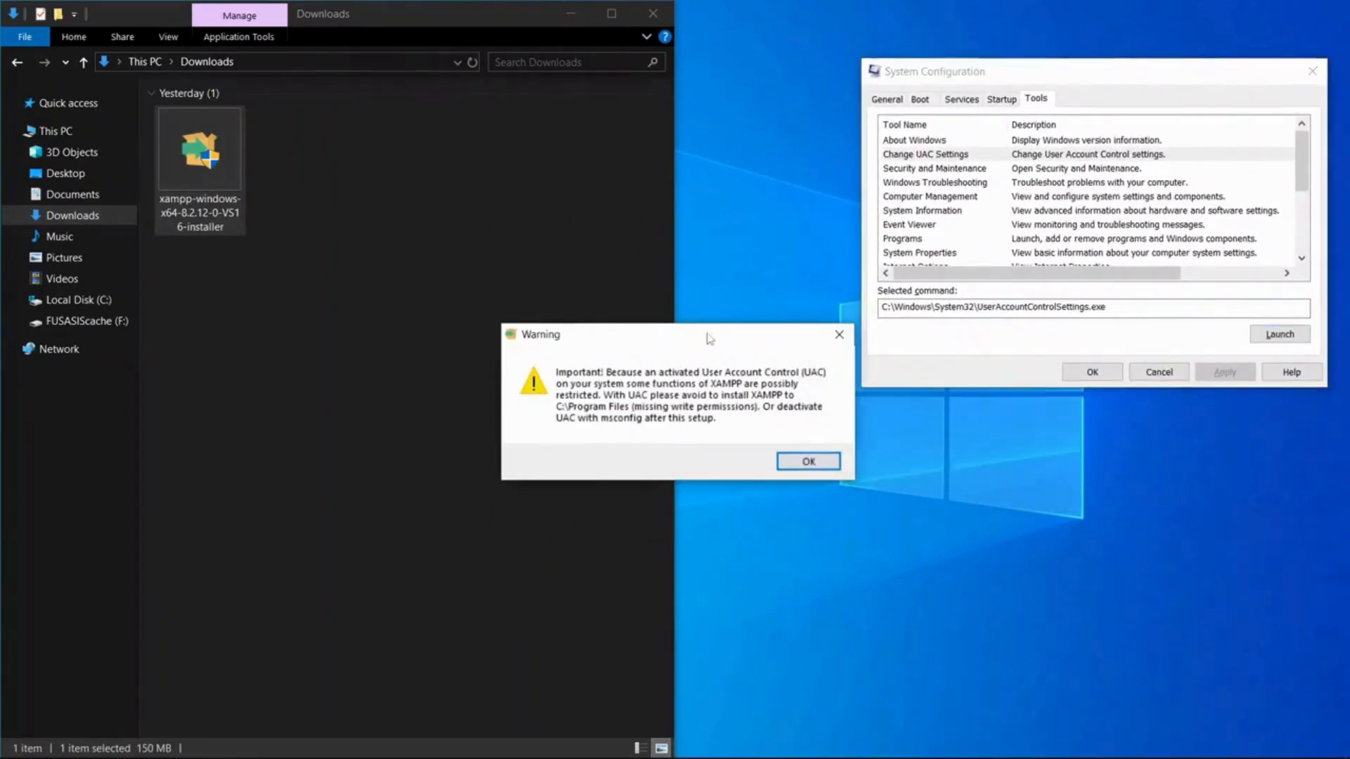
left_click(802, 463)
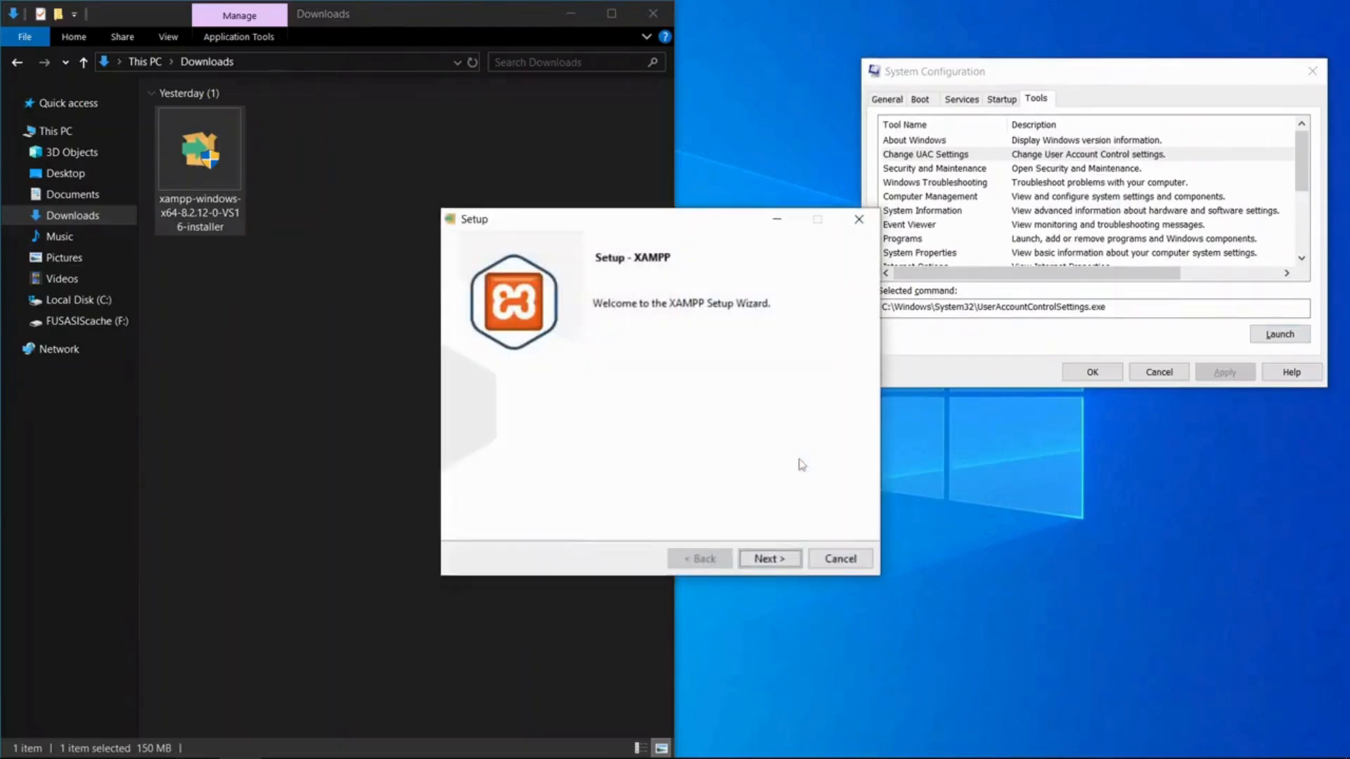
- Install XAMPP with the default components into the folder C:\xampp
left_click(771, 560)
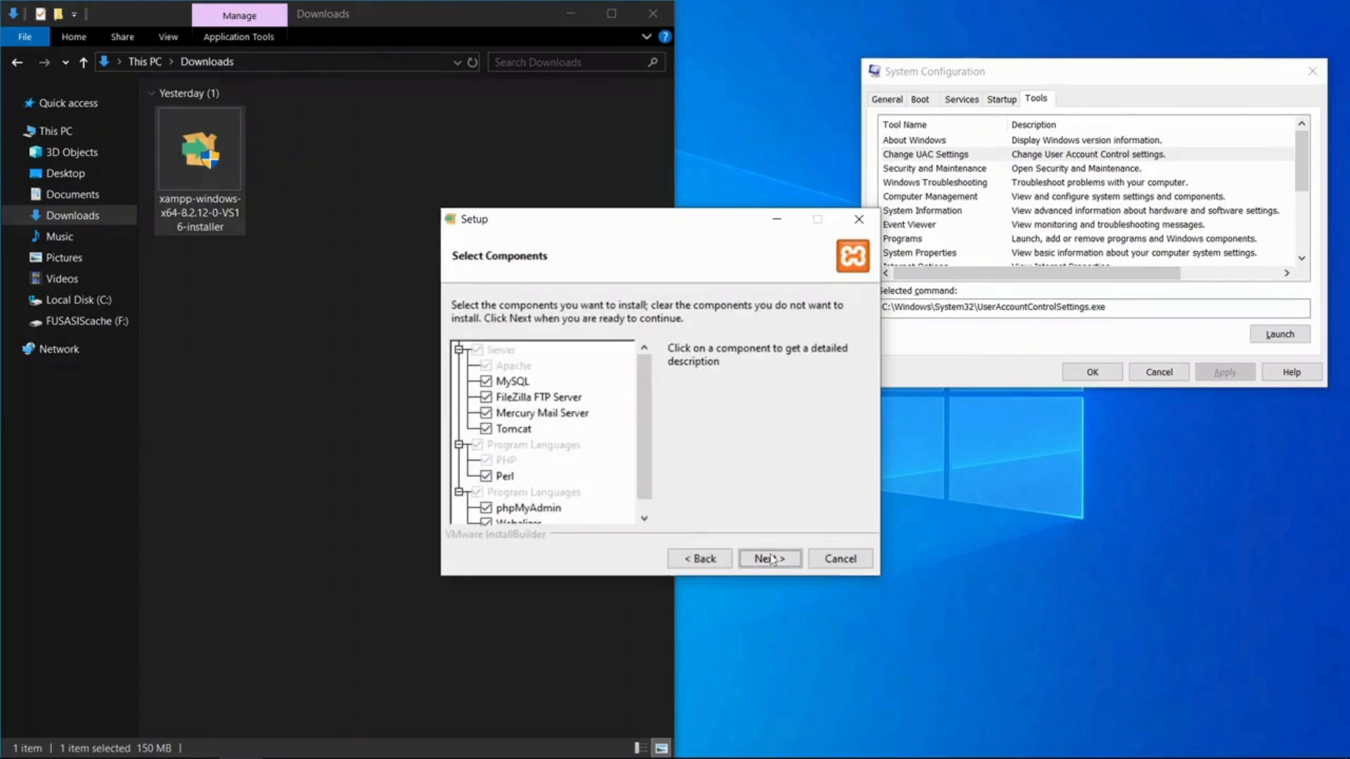
left_click(769, 559)
left_click(770, 559)
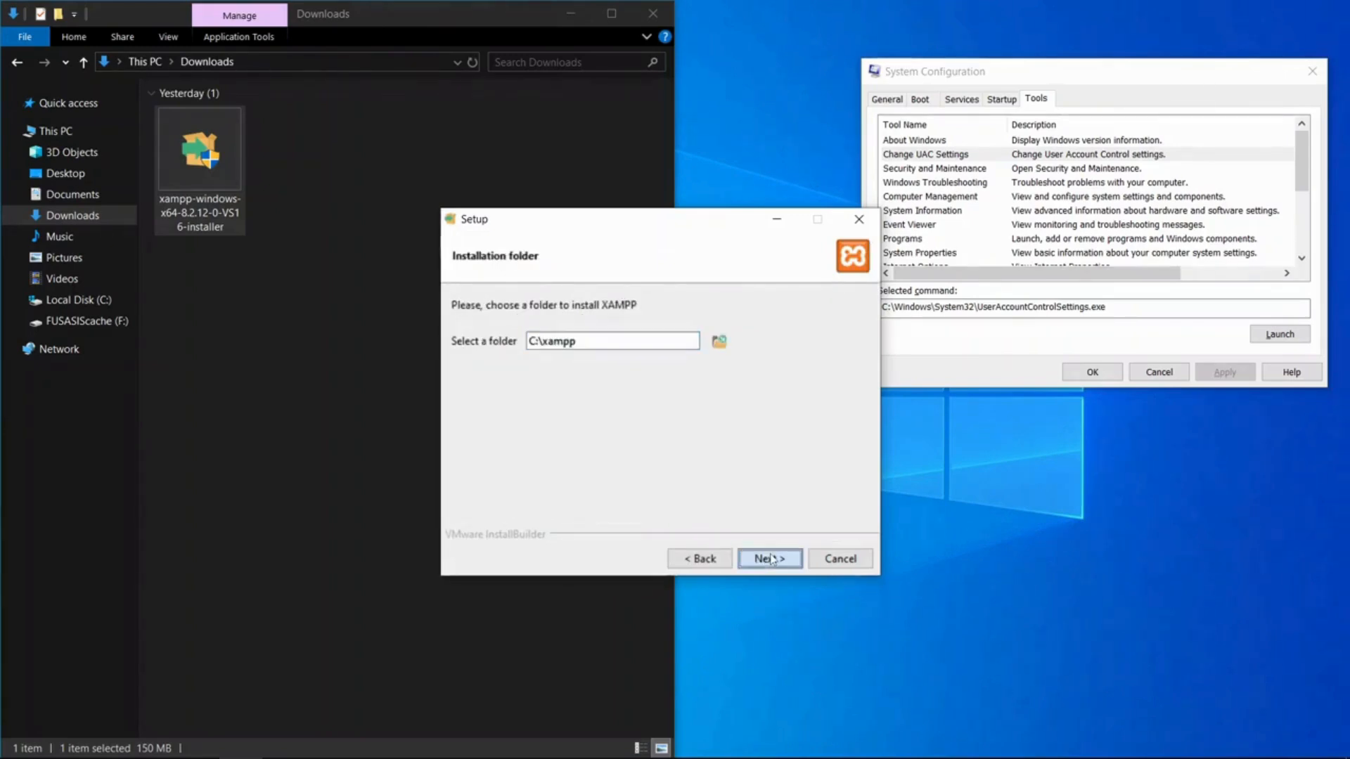
left_click(771, 559)
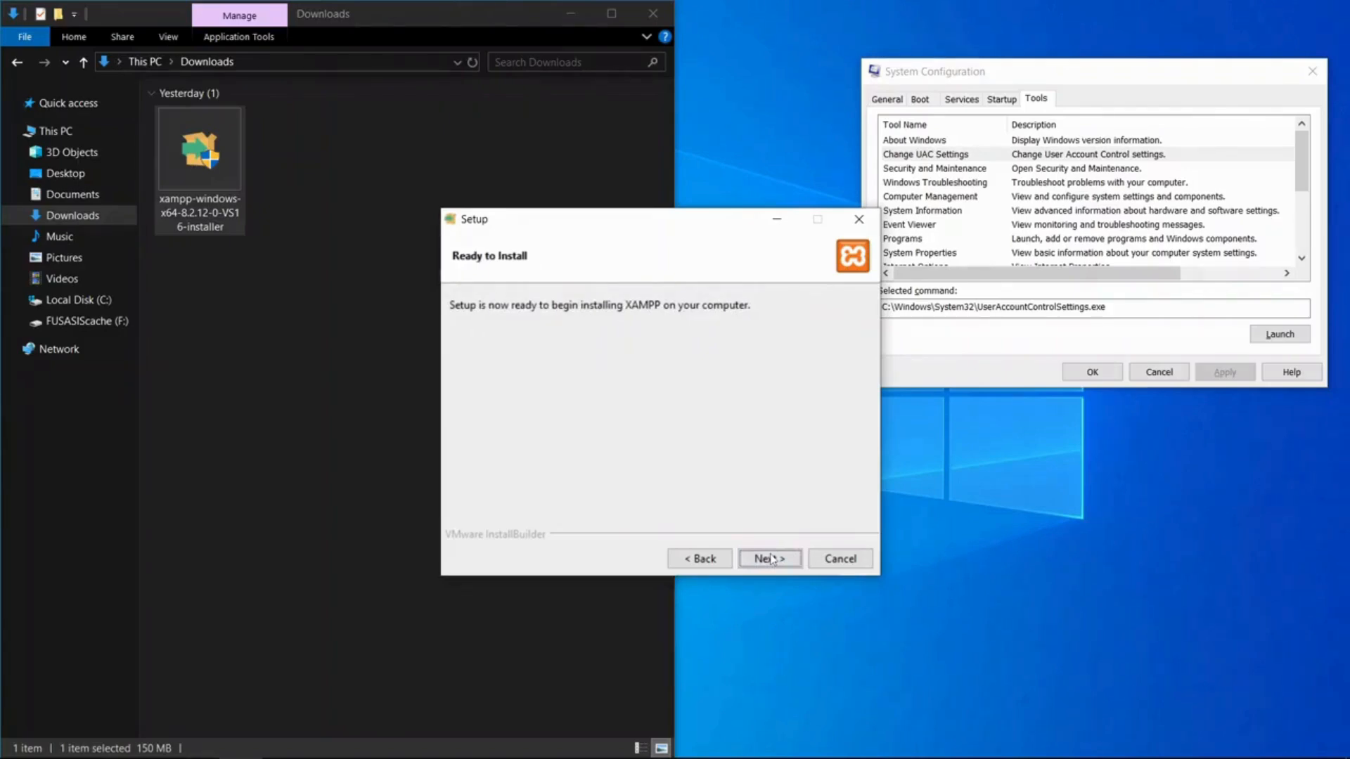
left_click(769, 558)
- Finish the XAMPP setup with the option to start the Control Panel enabled
mouse_move(371, 756)
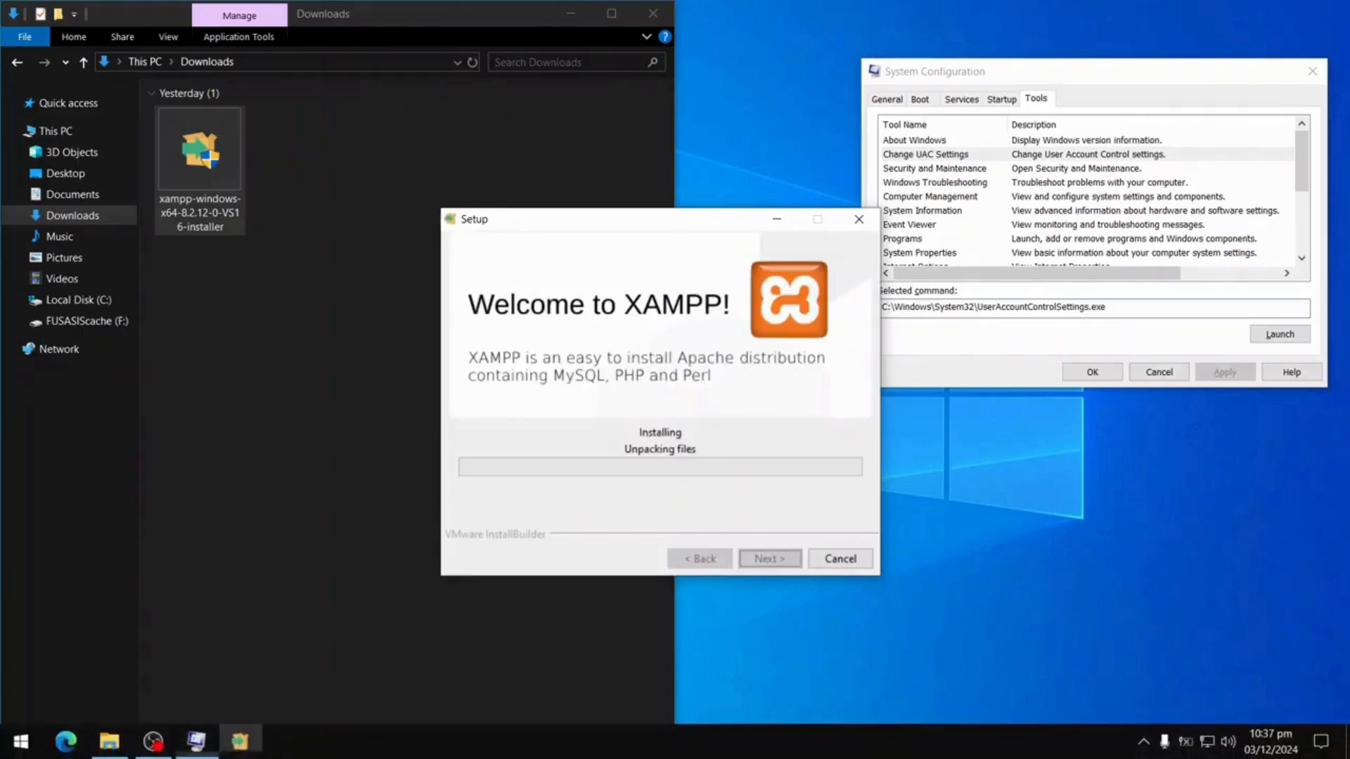
left_click(199, 744)
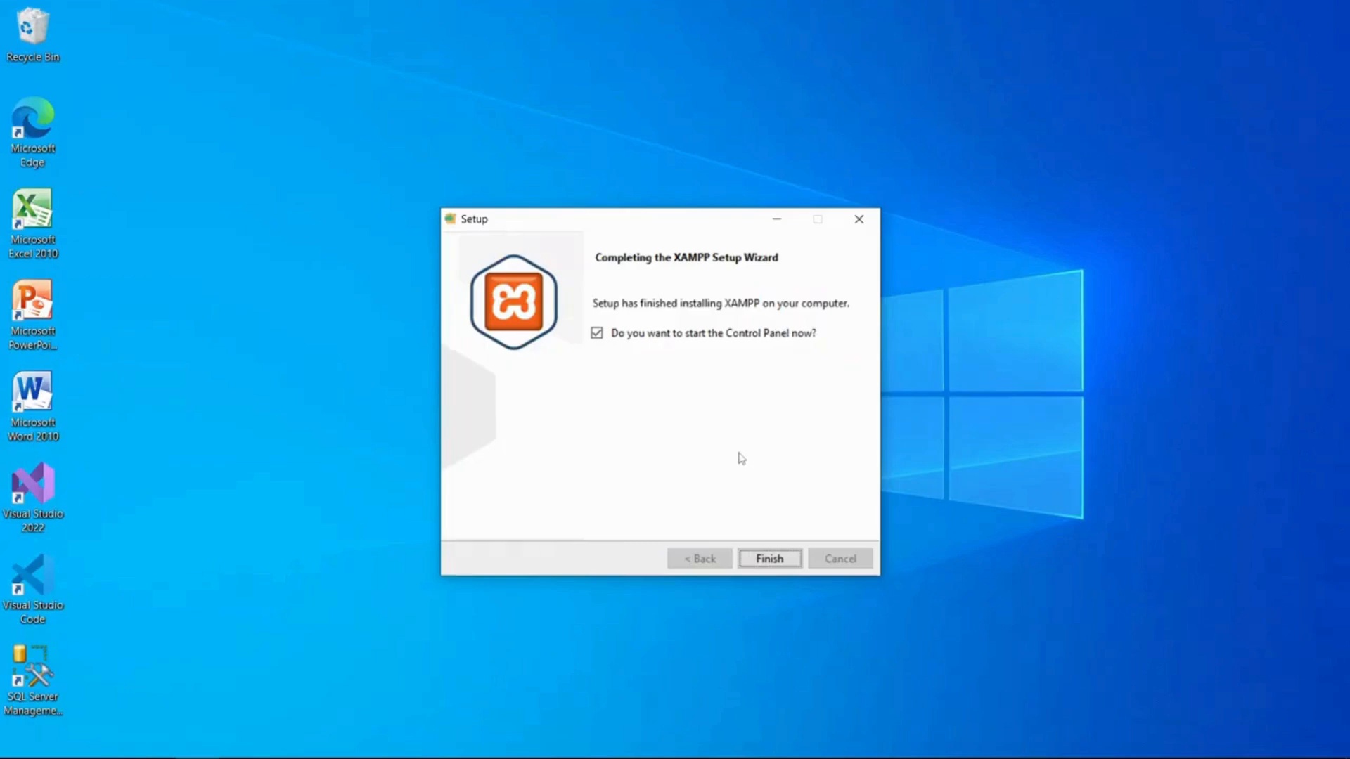
left_click(764, 562)
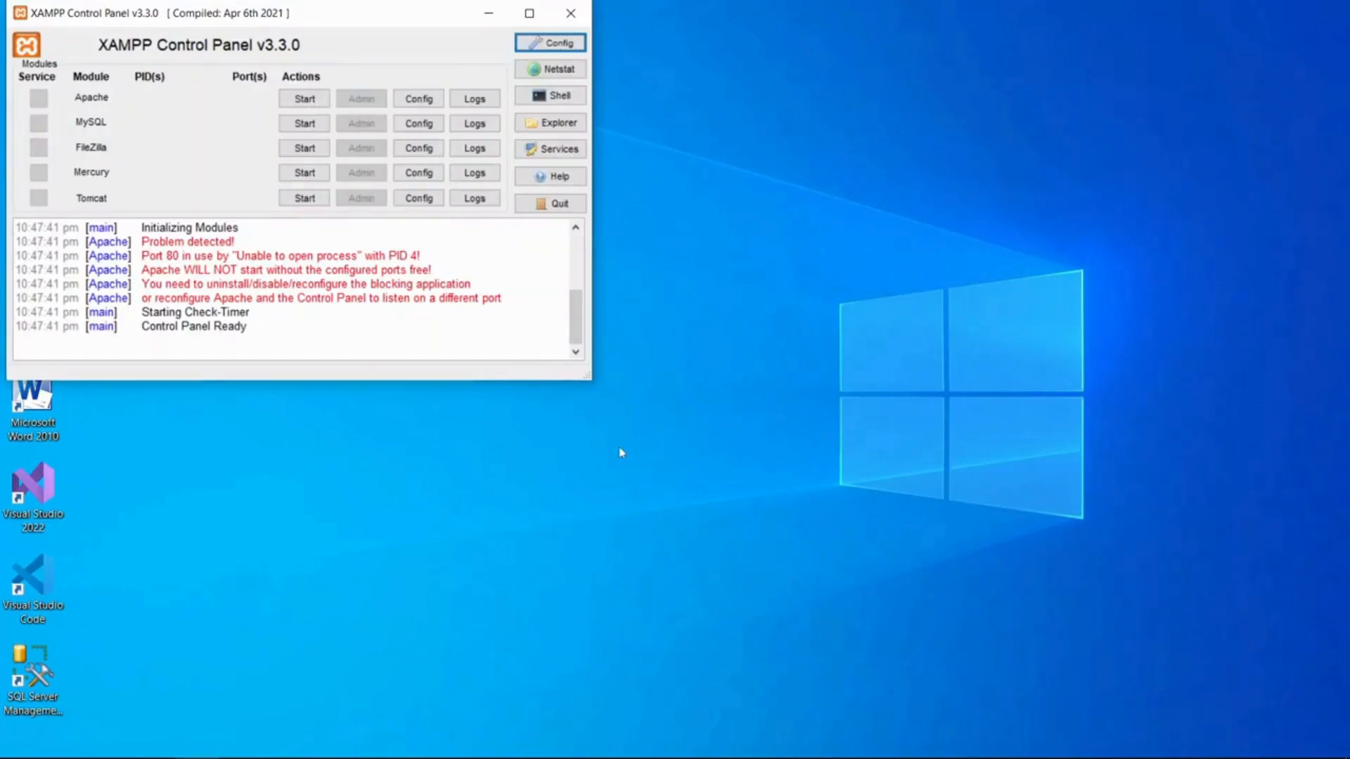
- Try to start the Apache and MySQL modules in the XAMPP Control Panel, trying Apache a second time
left_click(306, 100)
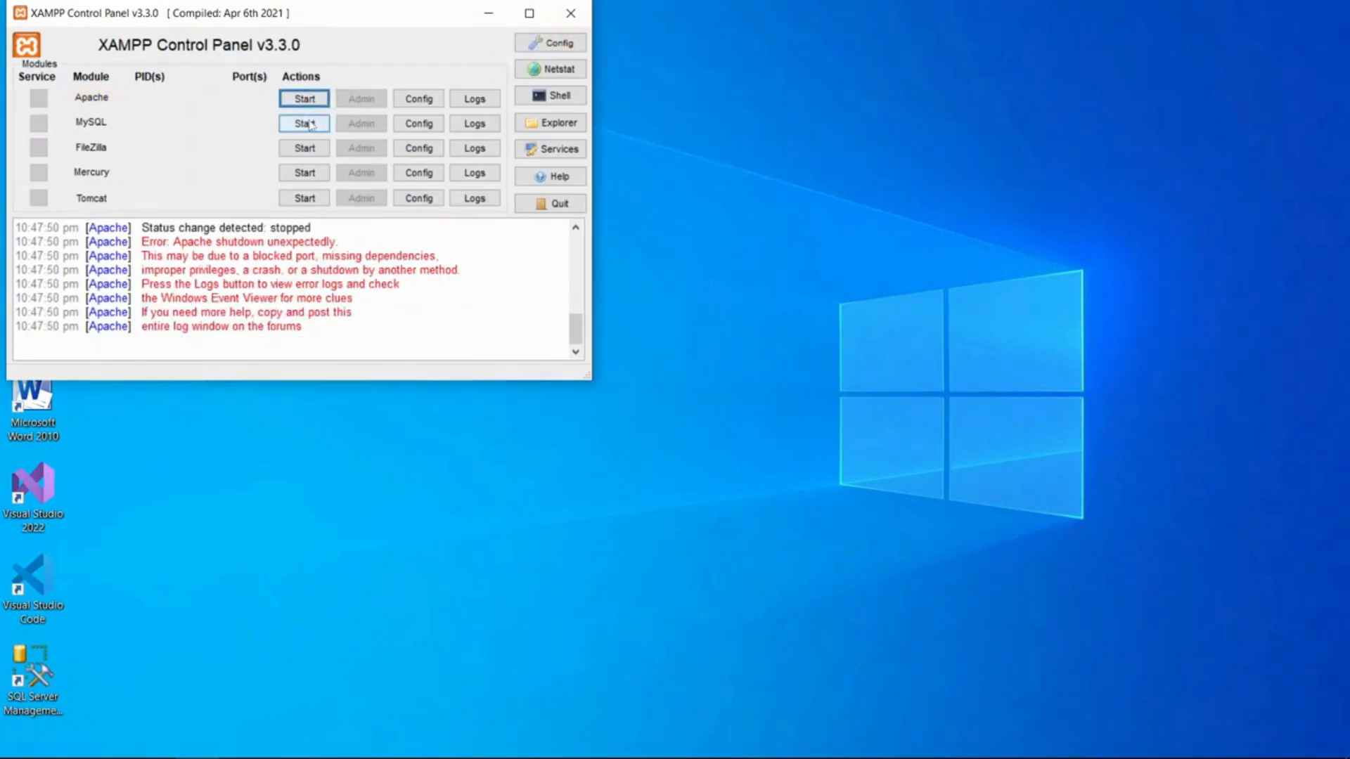
left_click(308, 124)
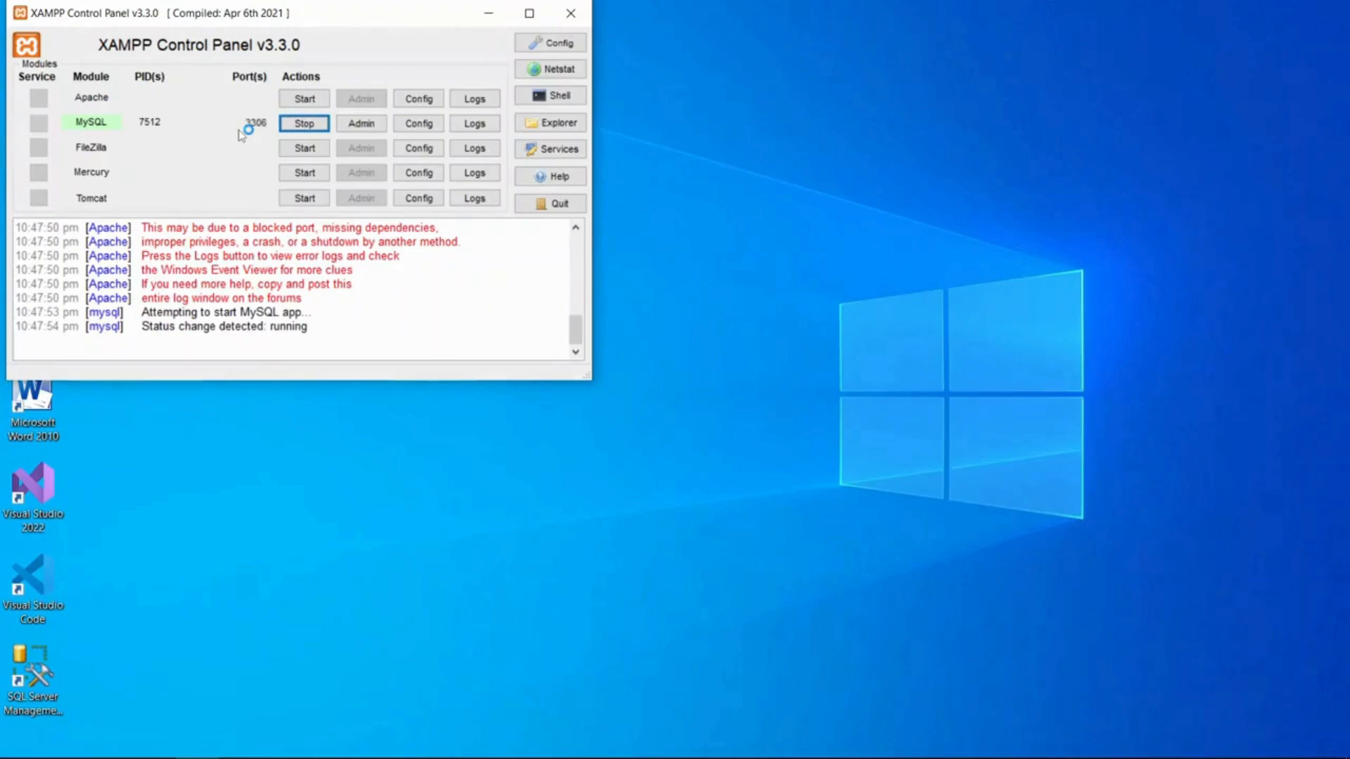
left_click(306, 101)
- Check port 80 usage by running "netstat -aon | findstr :80" in an administrator Command Prompt
key("super")
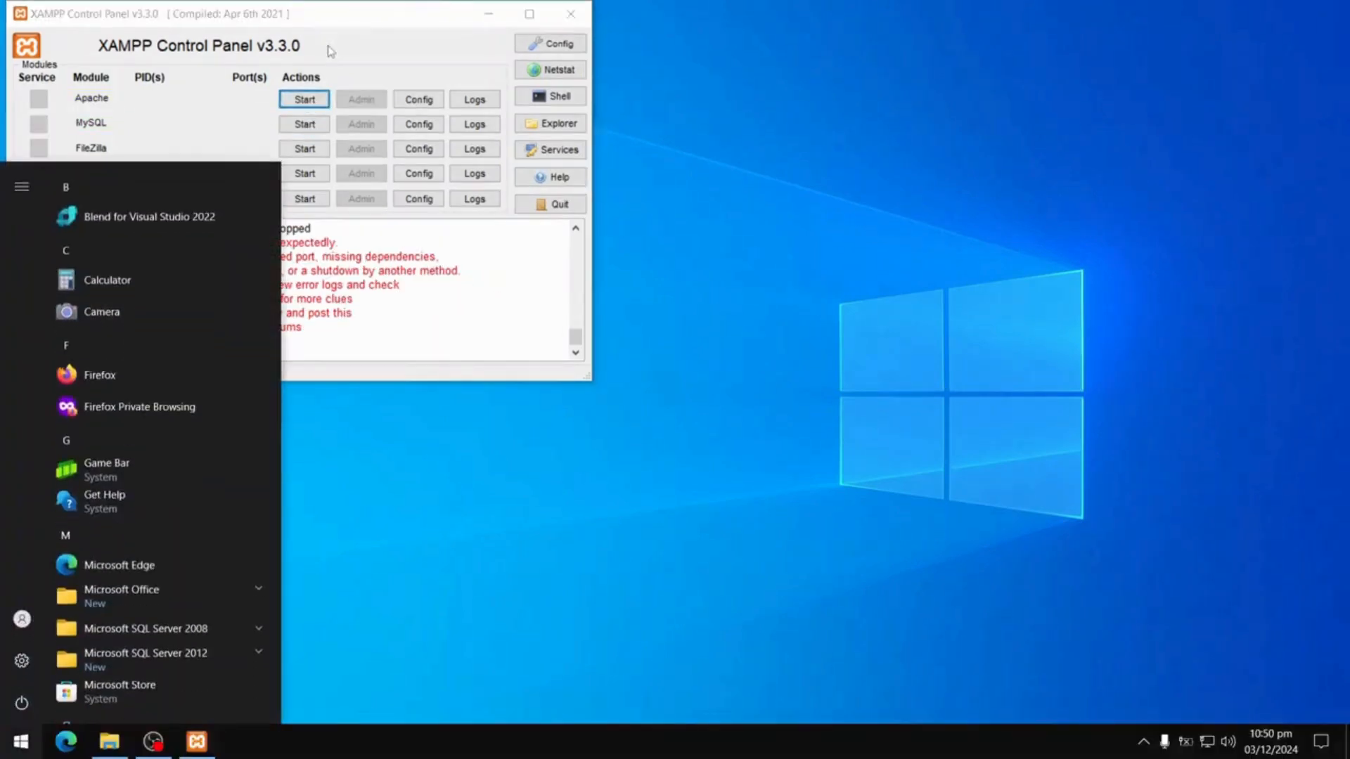
type("com")
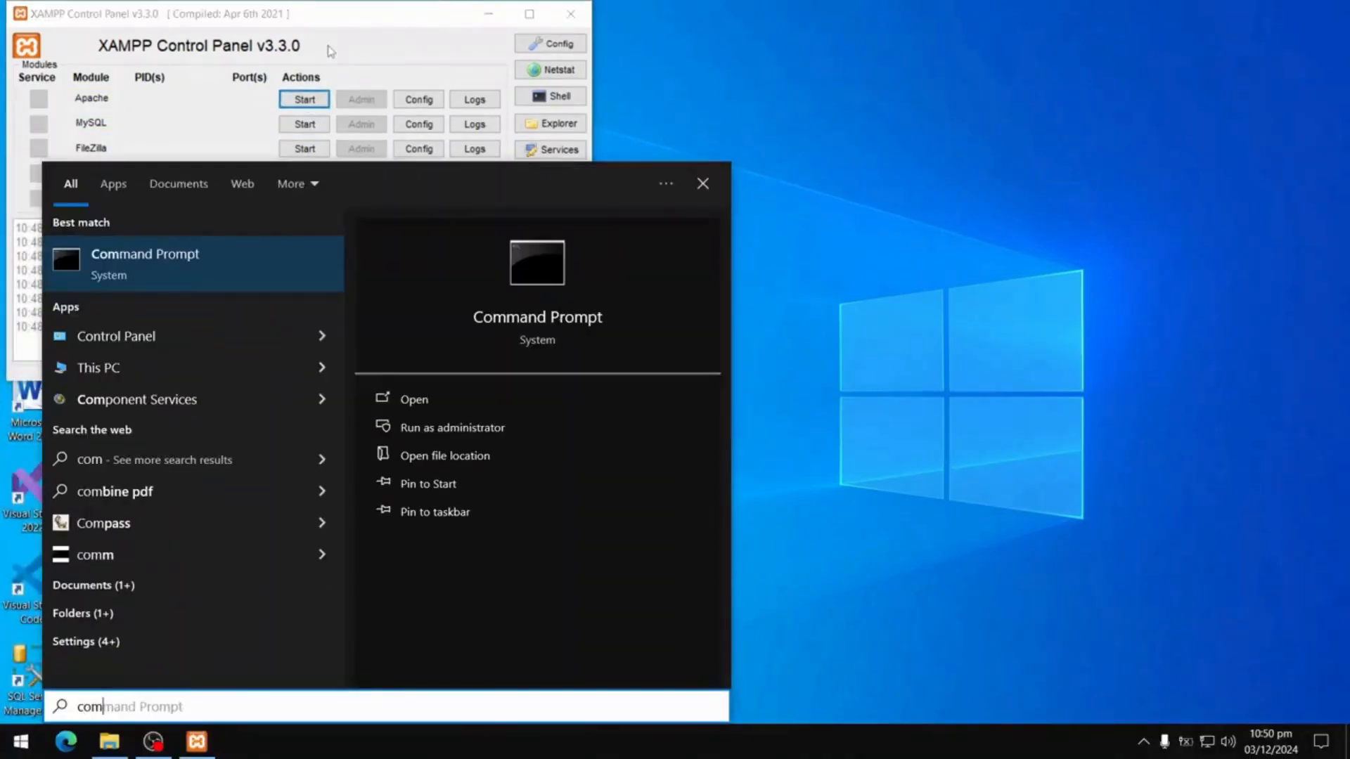
left_click(399, 434)
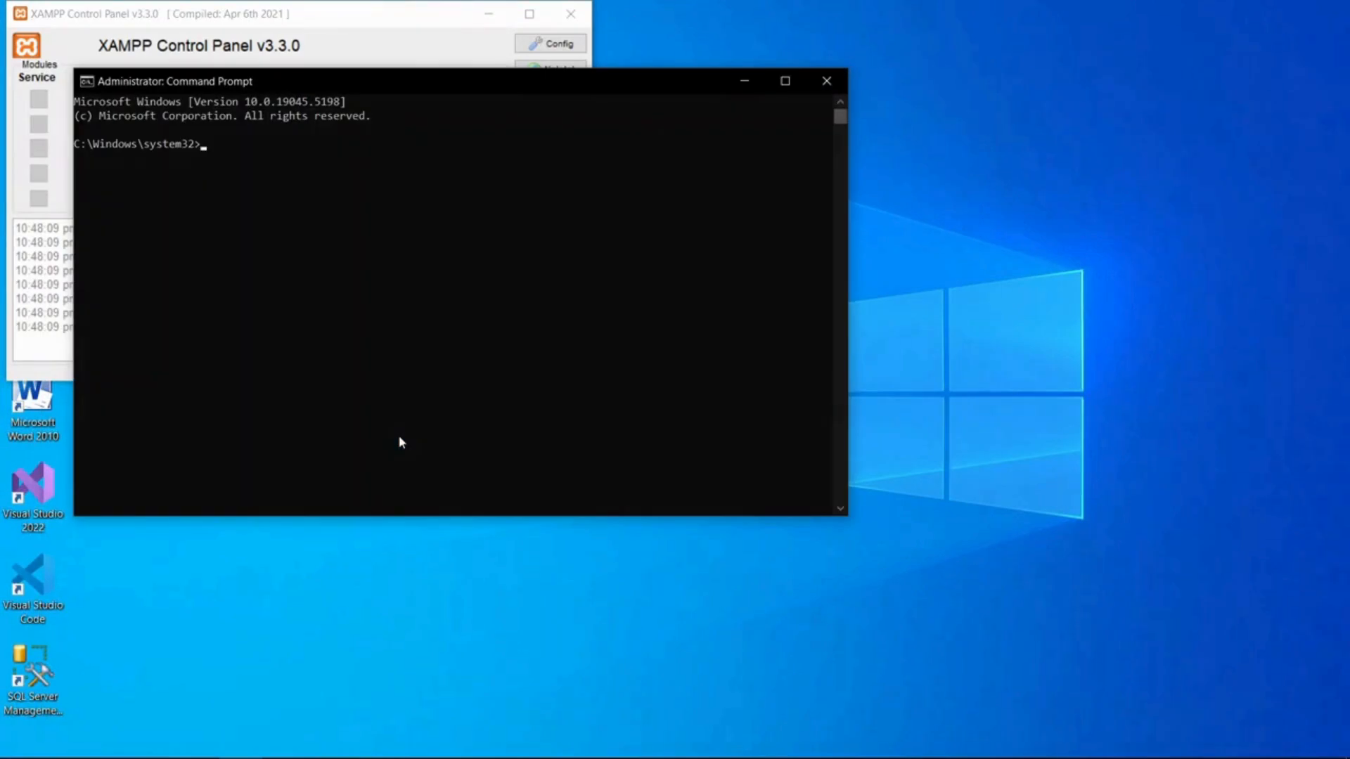
type("netstat -aon | findstr :80")
key("Return")
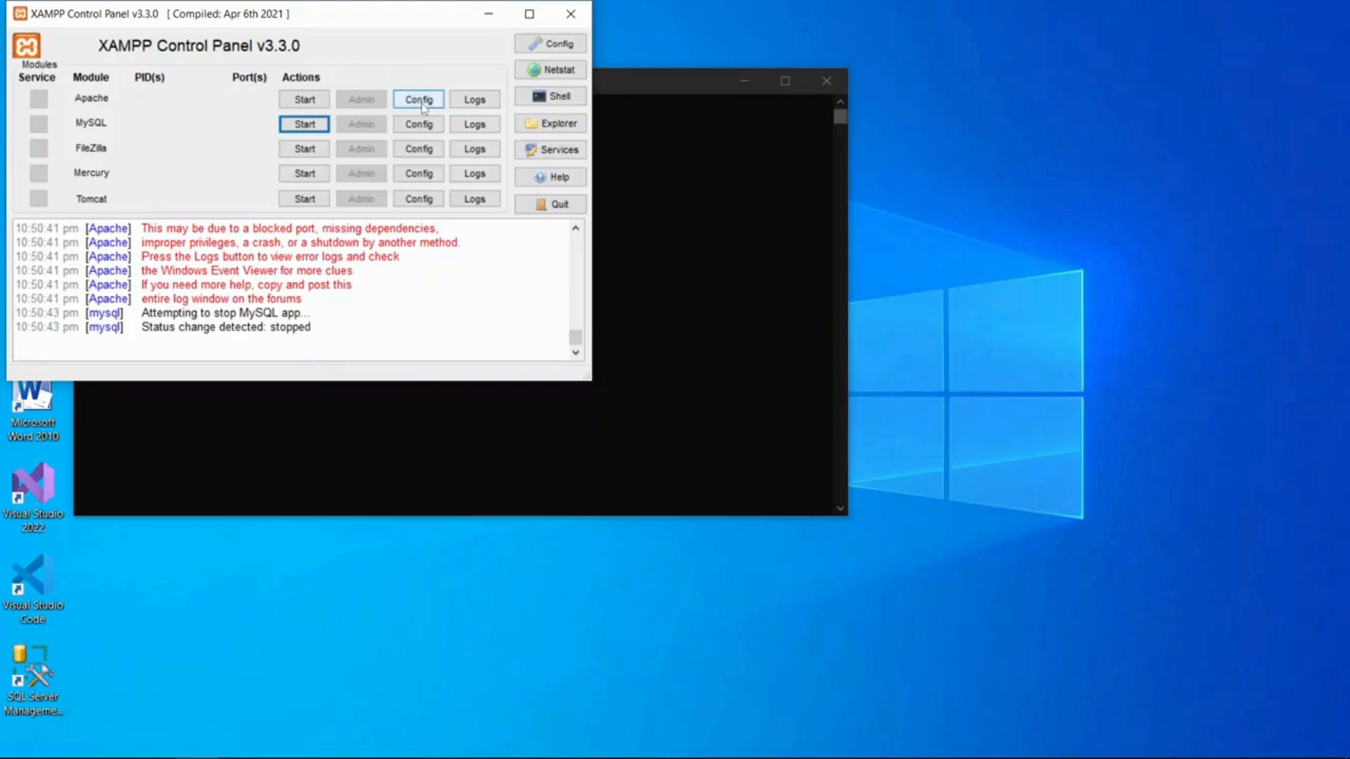
- Open Apache's httpd.conf from the XAMPP Control Panel and change the Listen directive to port 8080
left_click(423, 103)
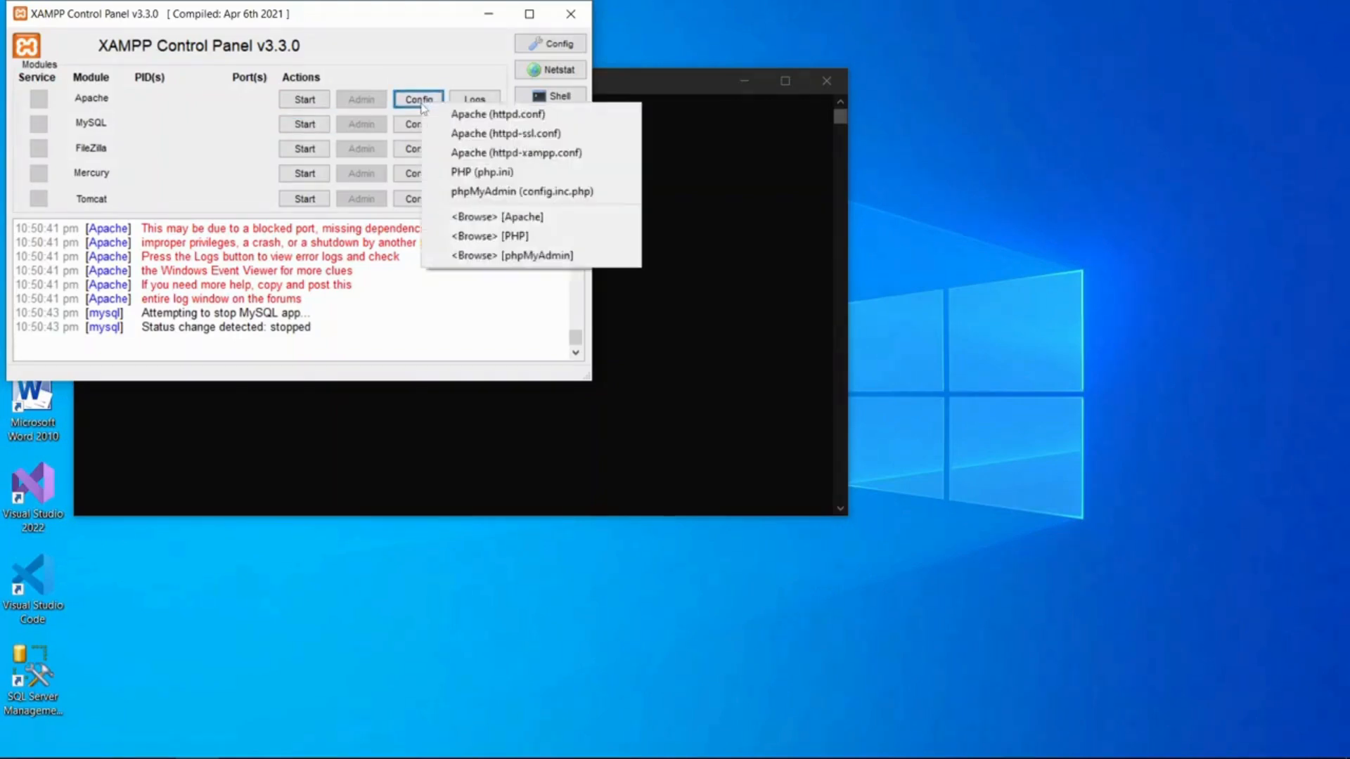
left_click(433, 119)
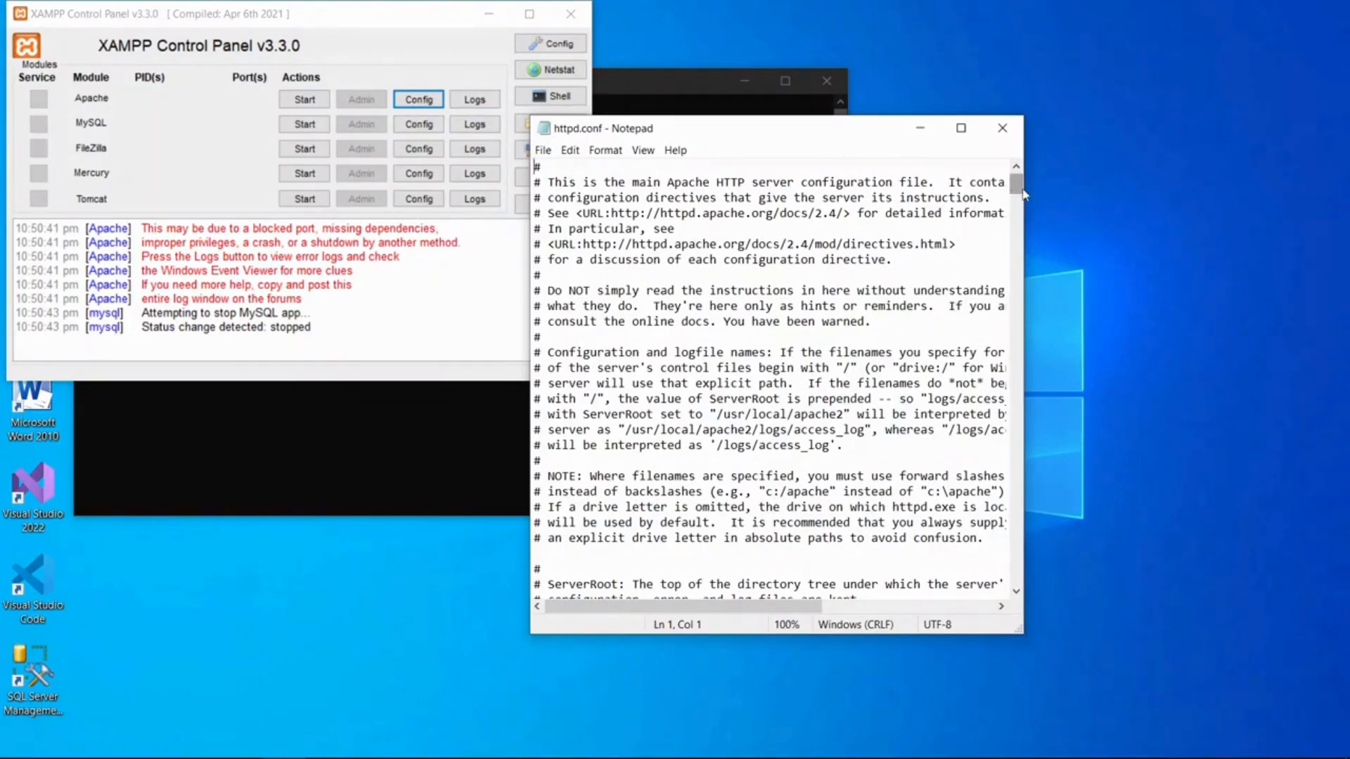
left_click_drag(1019, 194, 1014, 222)
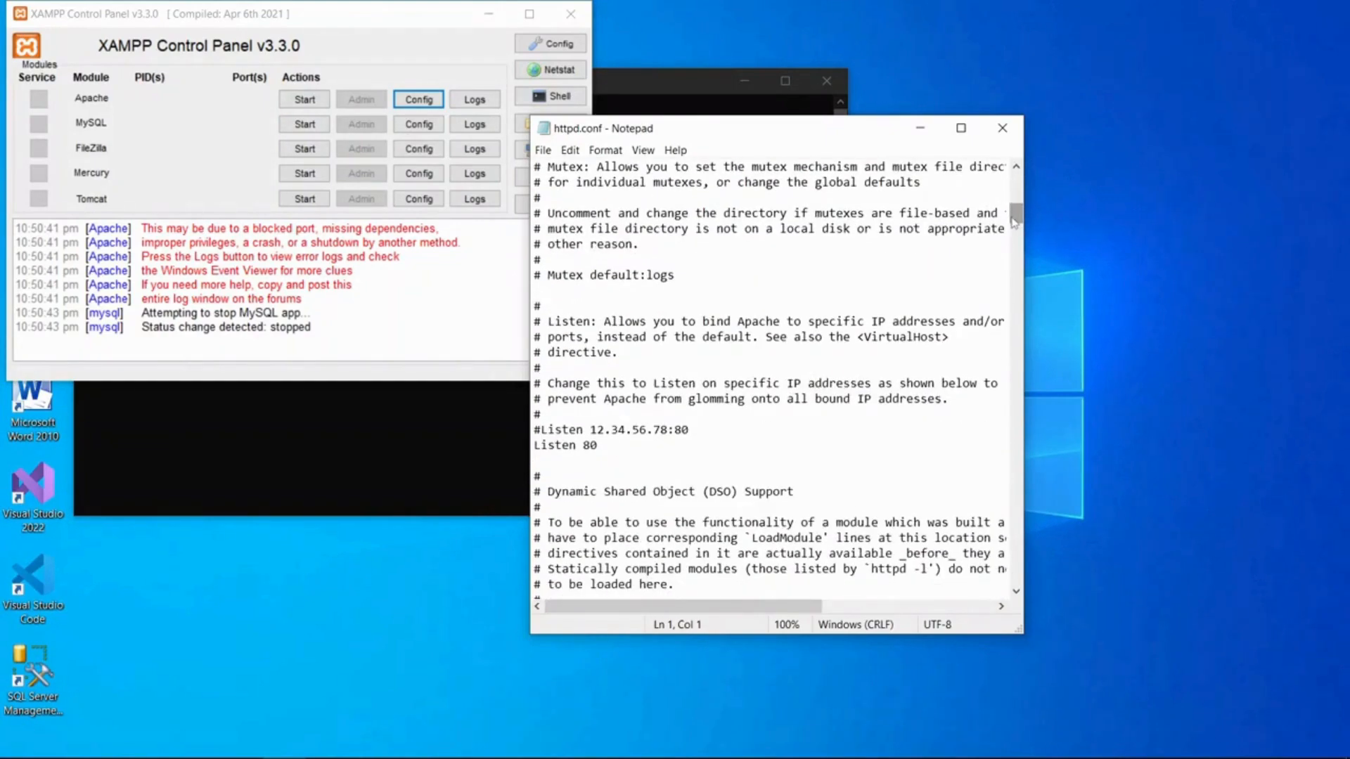
left_click(635, 448)
type("80")
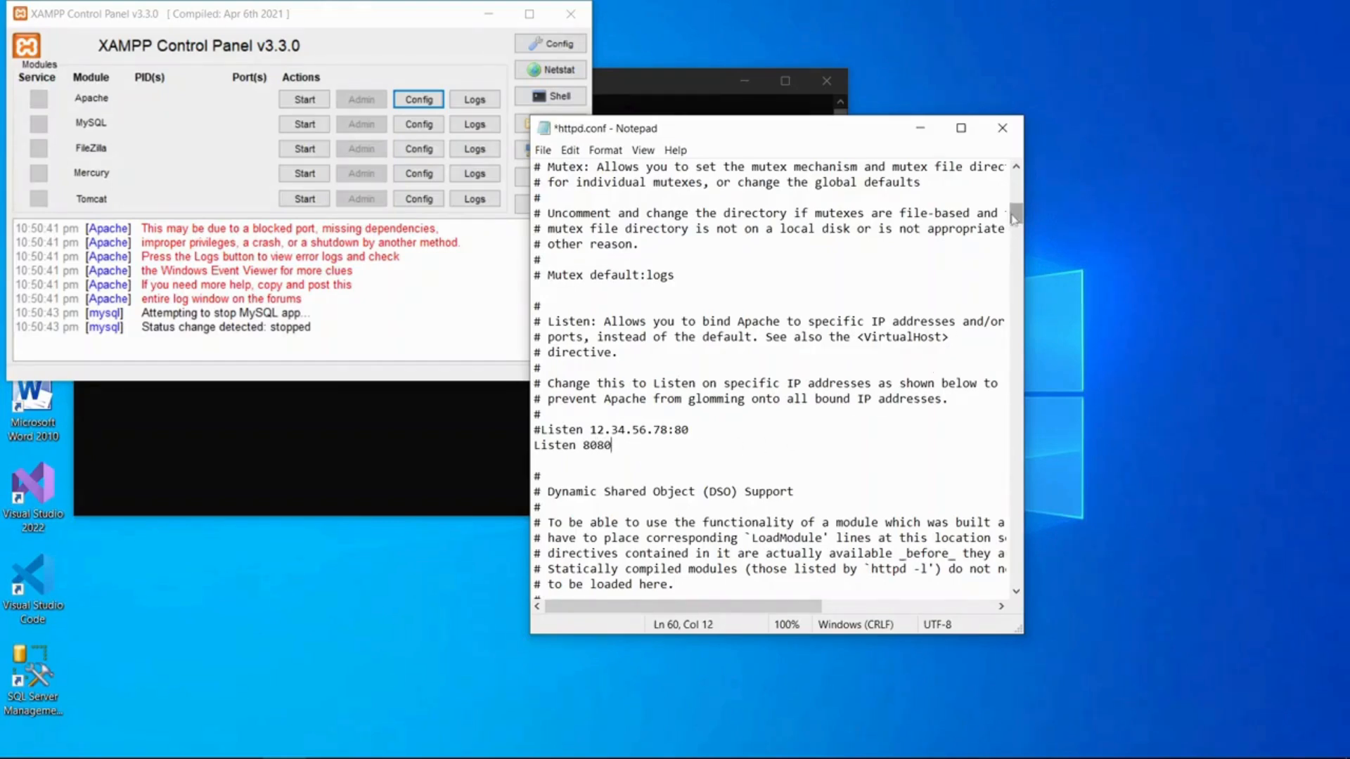
- Change the ServerName directive to localhost:8080 and save httpd.conf
left_click_drag(1014, 218, 1016, 337)
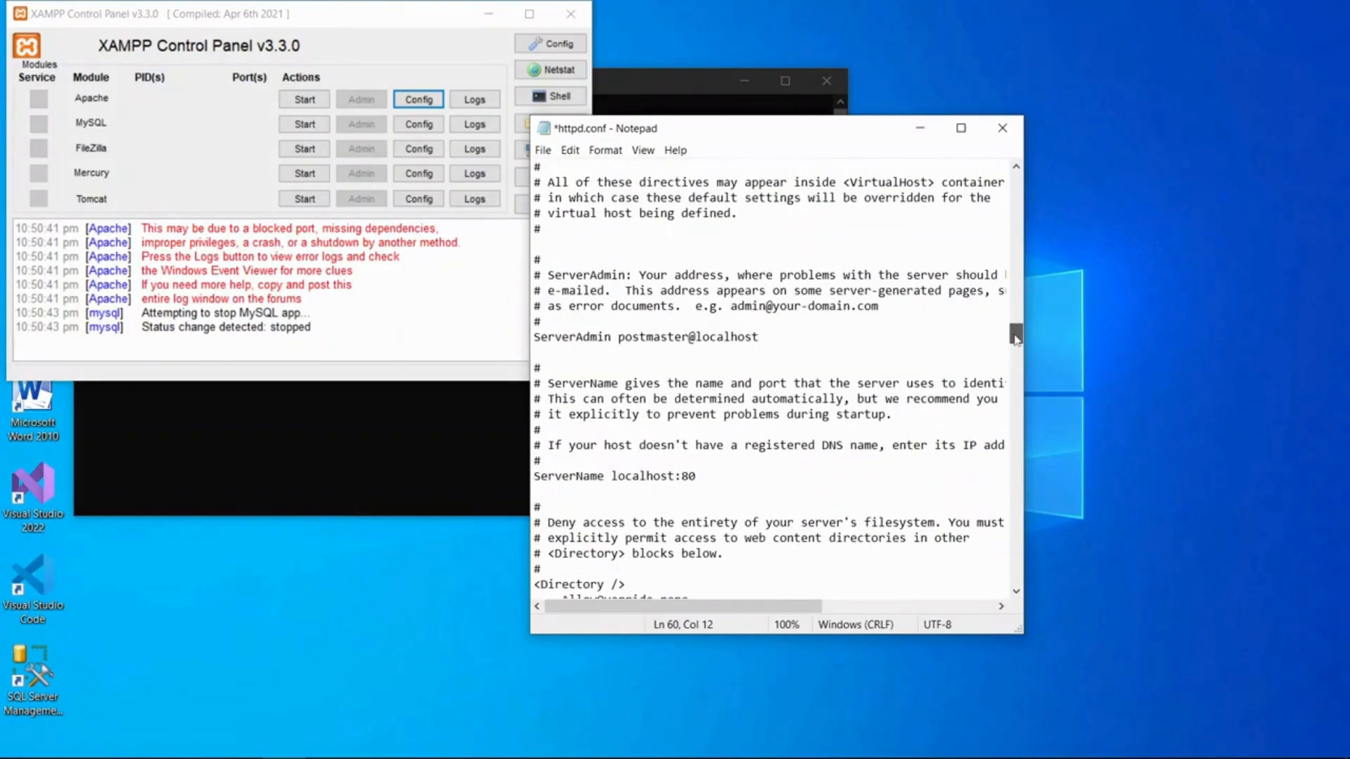
left_click(736, 477)
type("80")
left_click(542, 152)
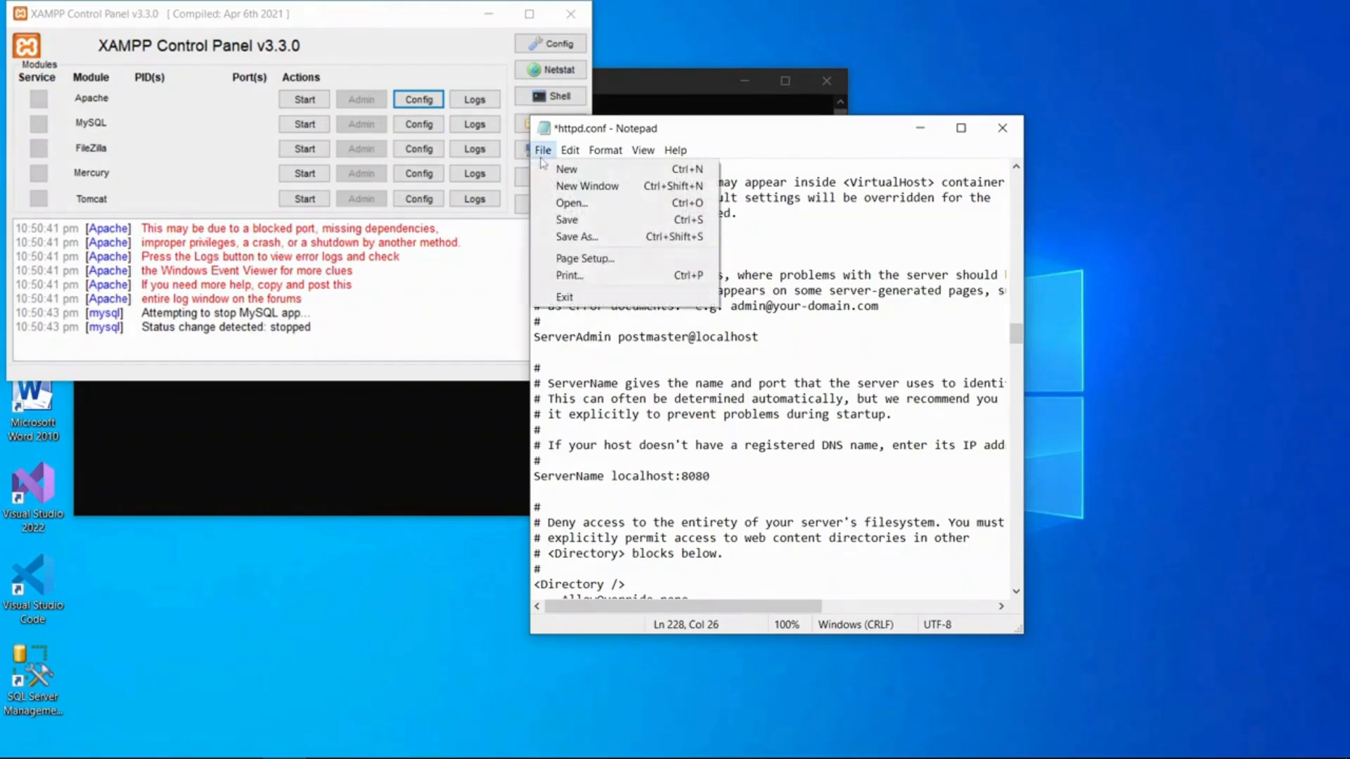
left_click(584, 220)
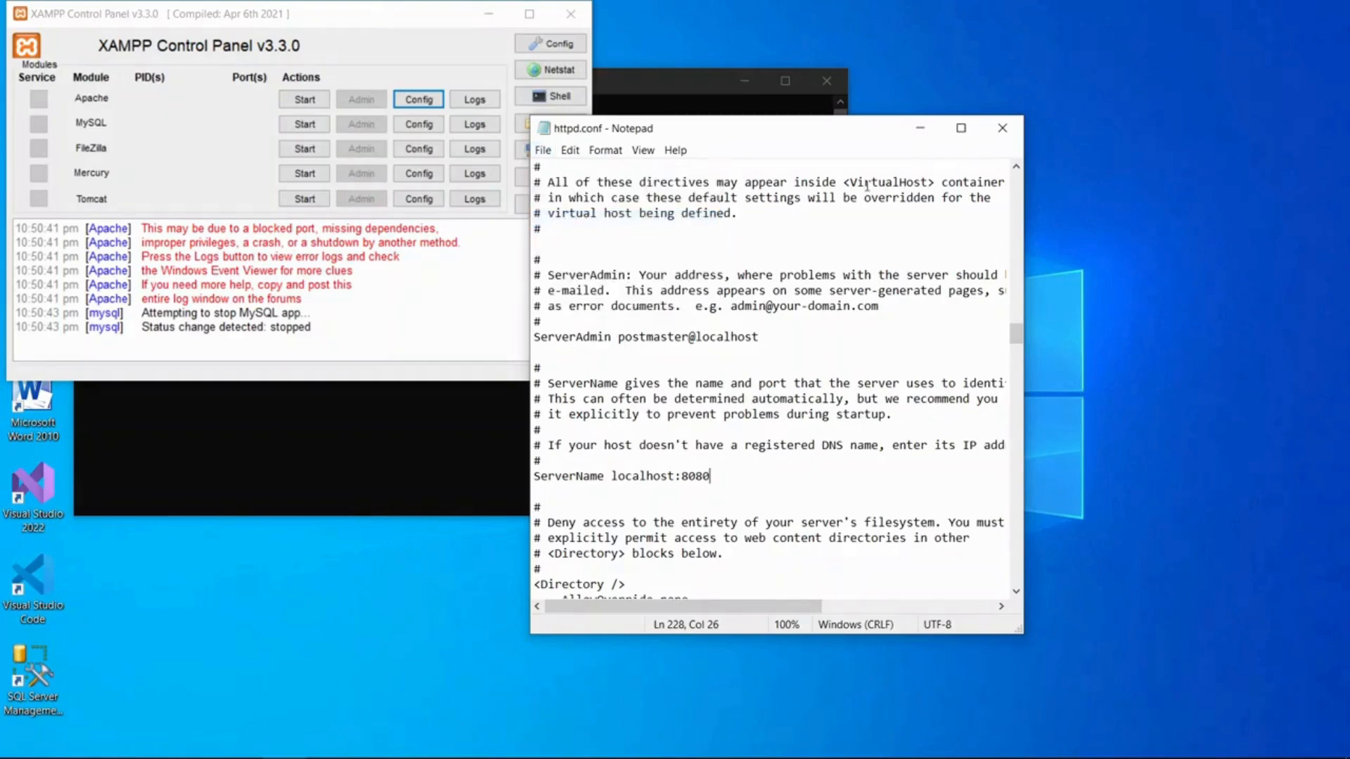
- Start the MySQL module and the Apache module in the XAMPP Control Panel
left_click(472, 55)
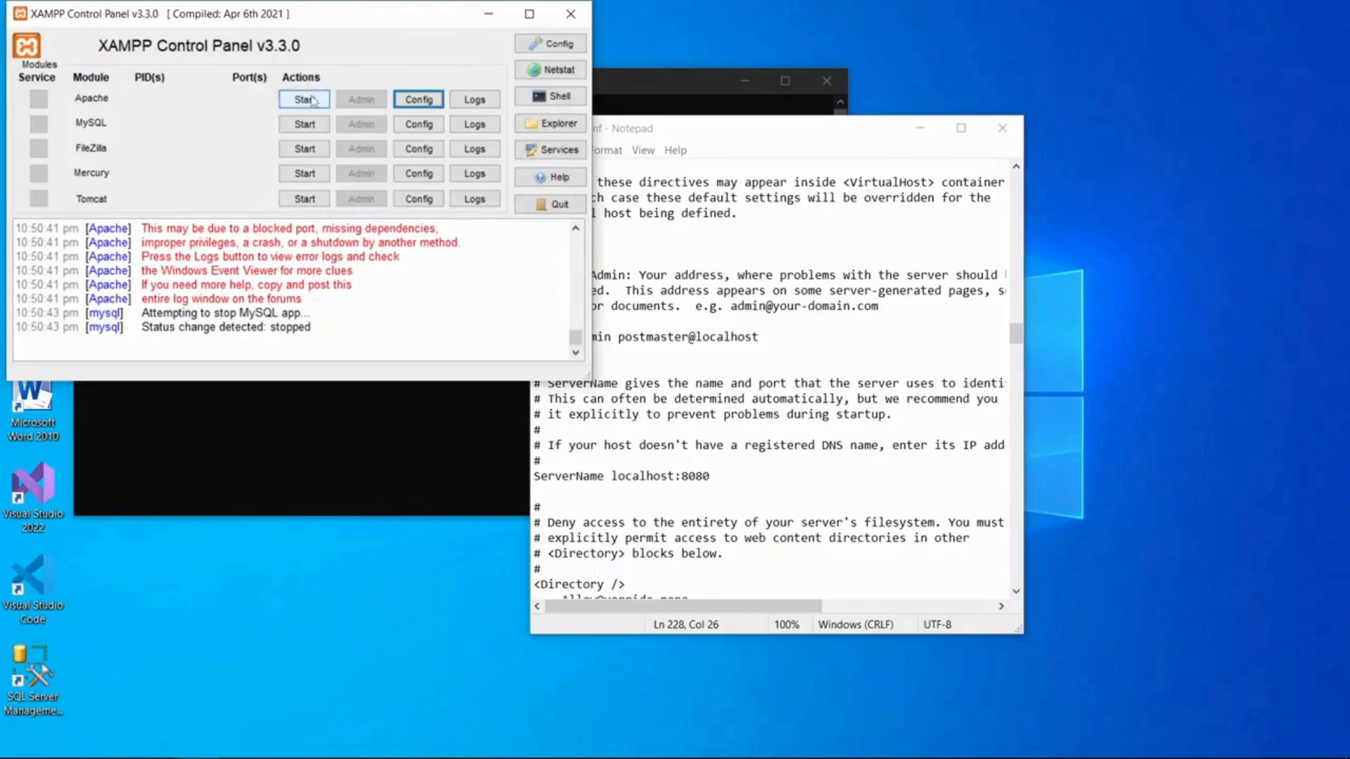
left_click(312, 121)
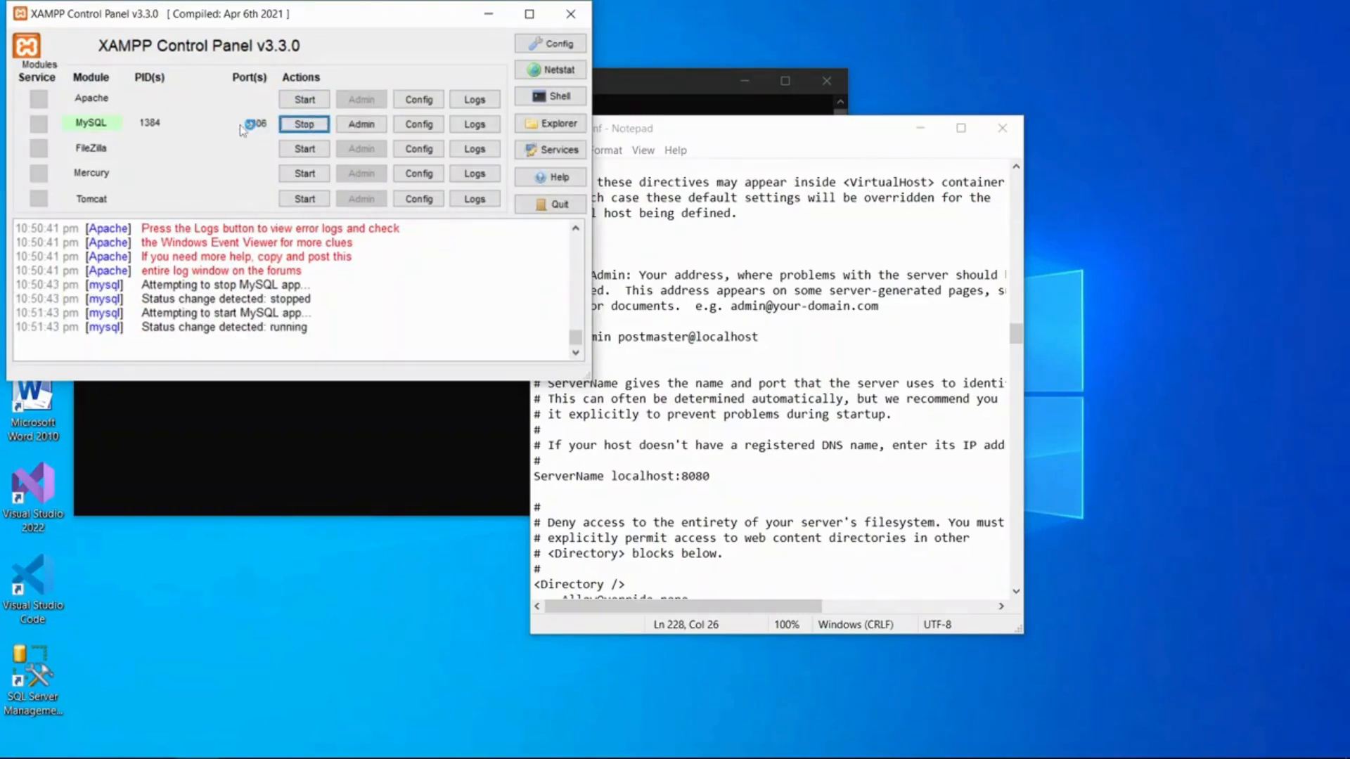
left_click(296, 102)
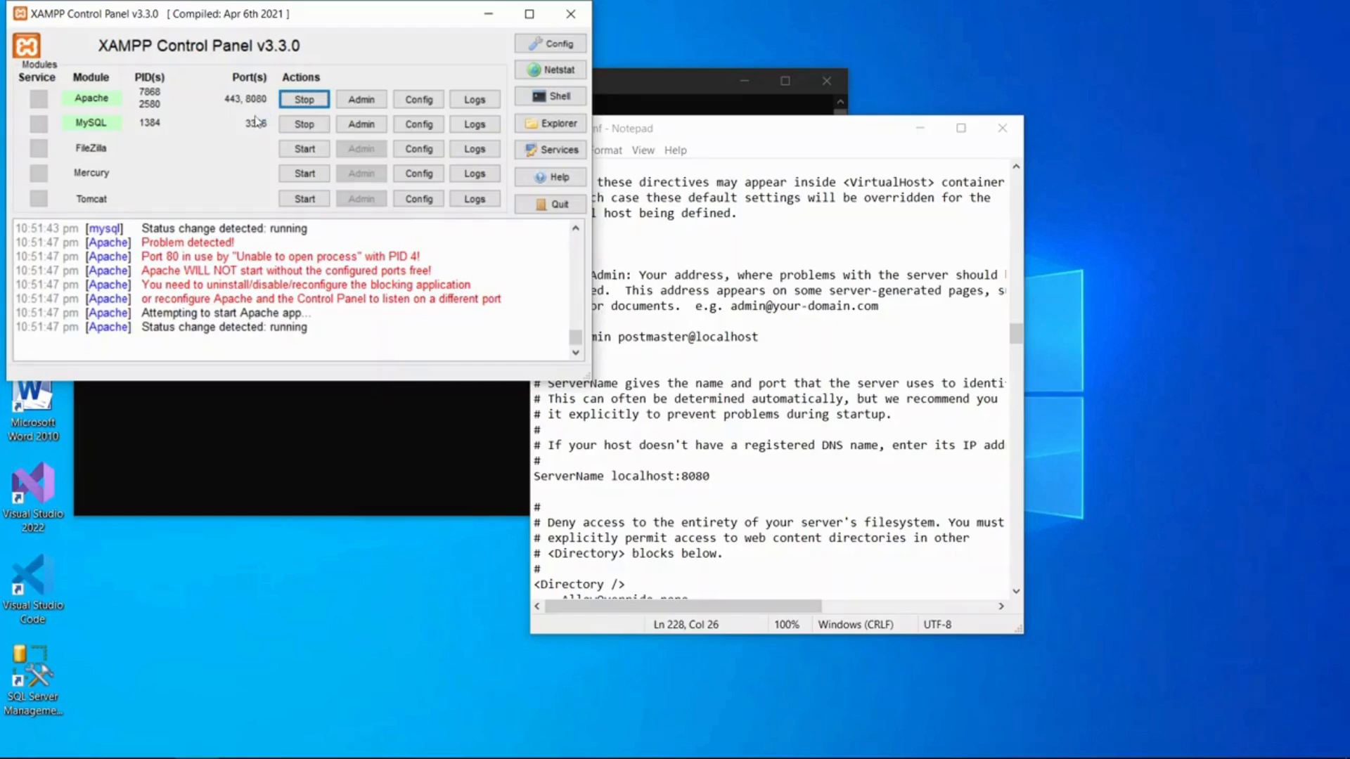
left_click(362, 100)
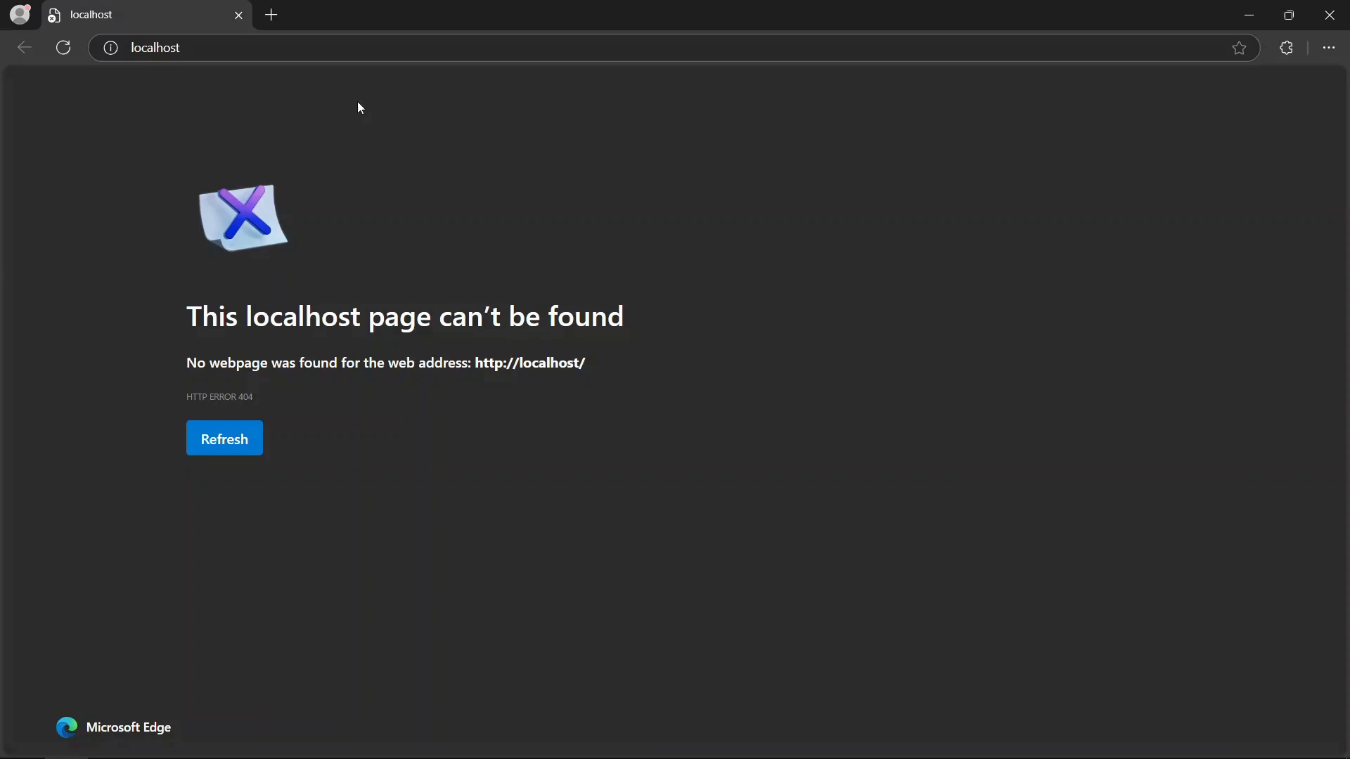
left_click(248, 51)
type("http://localhost:8080/phpmyadmin/")
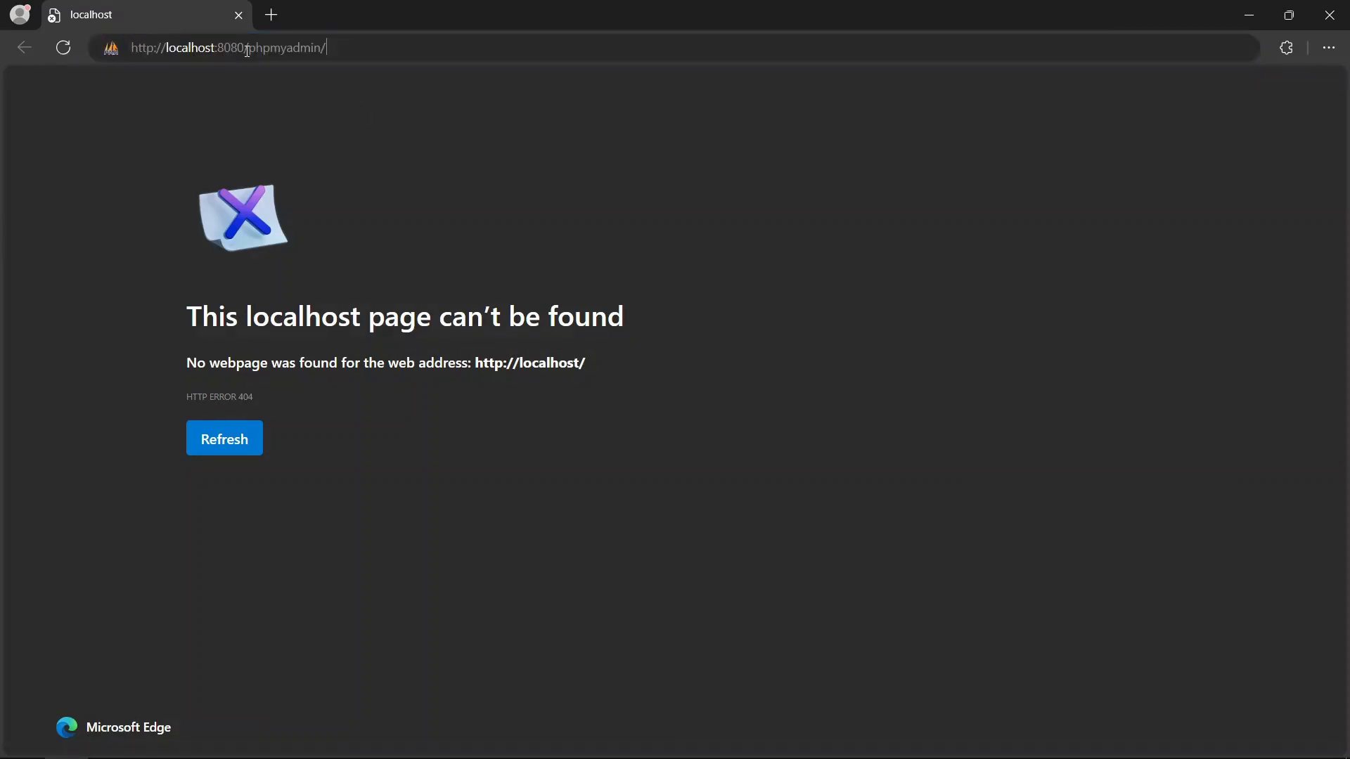
key("Return")
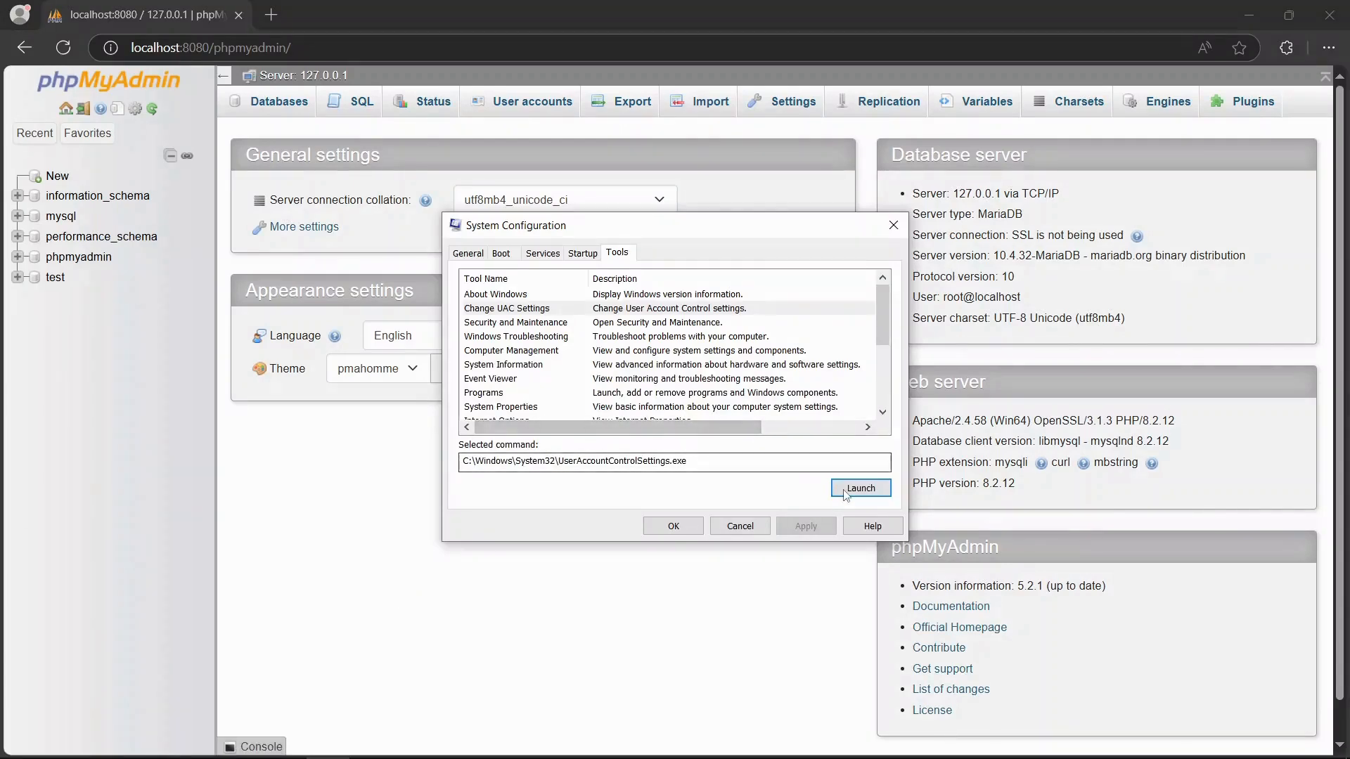
- Launch Change UAC Settings from System Configuration, set notifications to the default "Notify me only when apps try to make changes to my computer", and close System Configuration
left_click(850, 495)
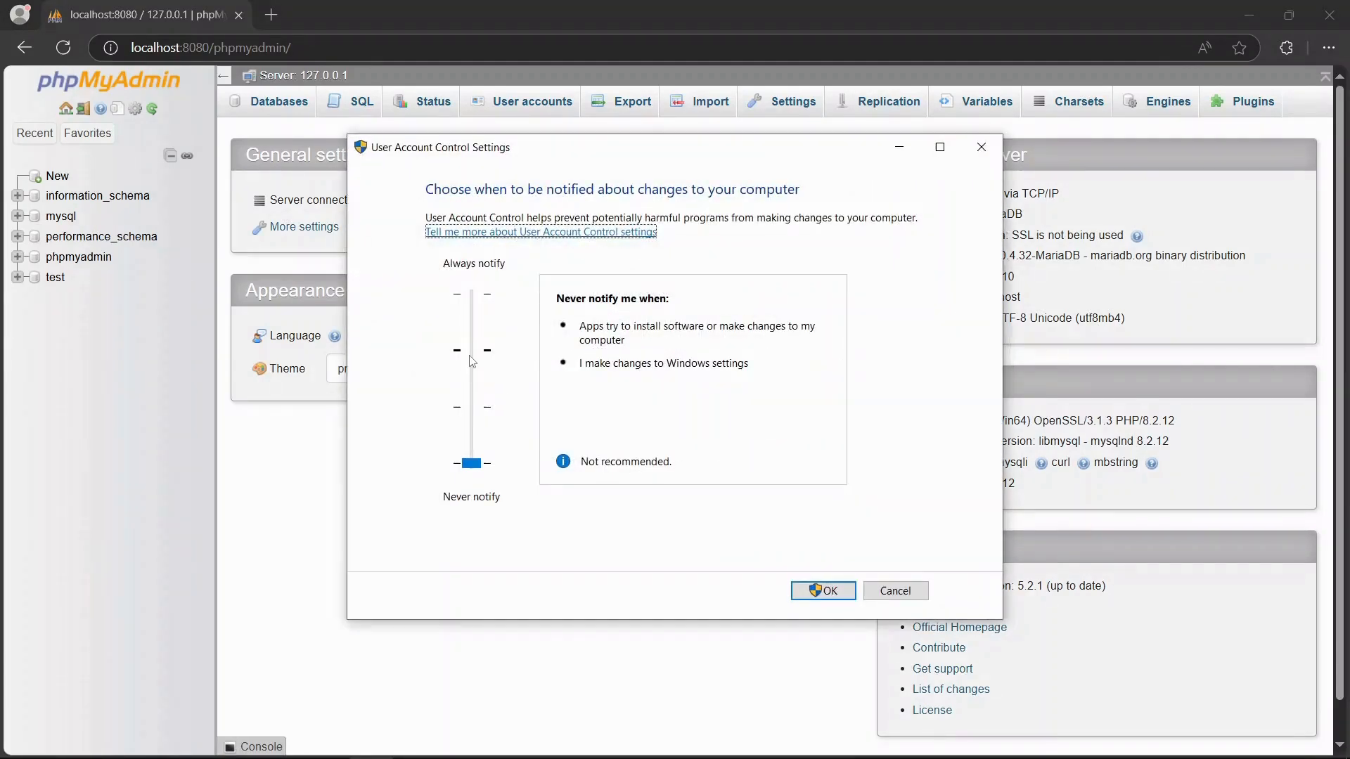
left_click(471, 352)
left_click(817, 592)
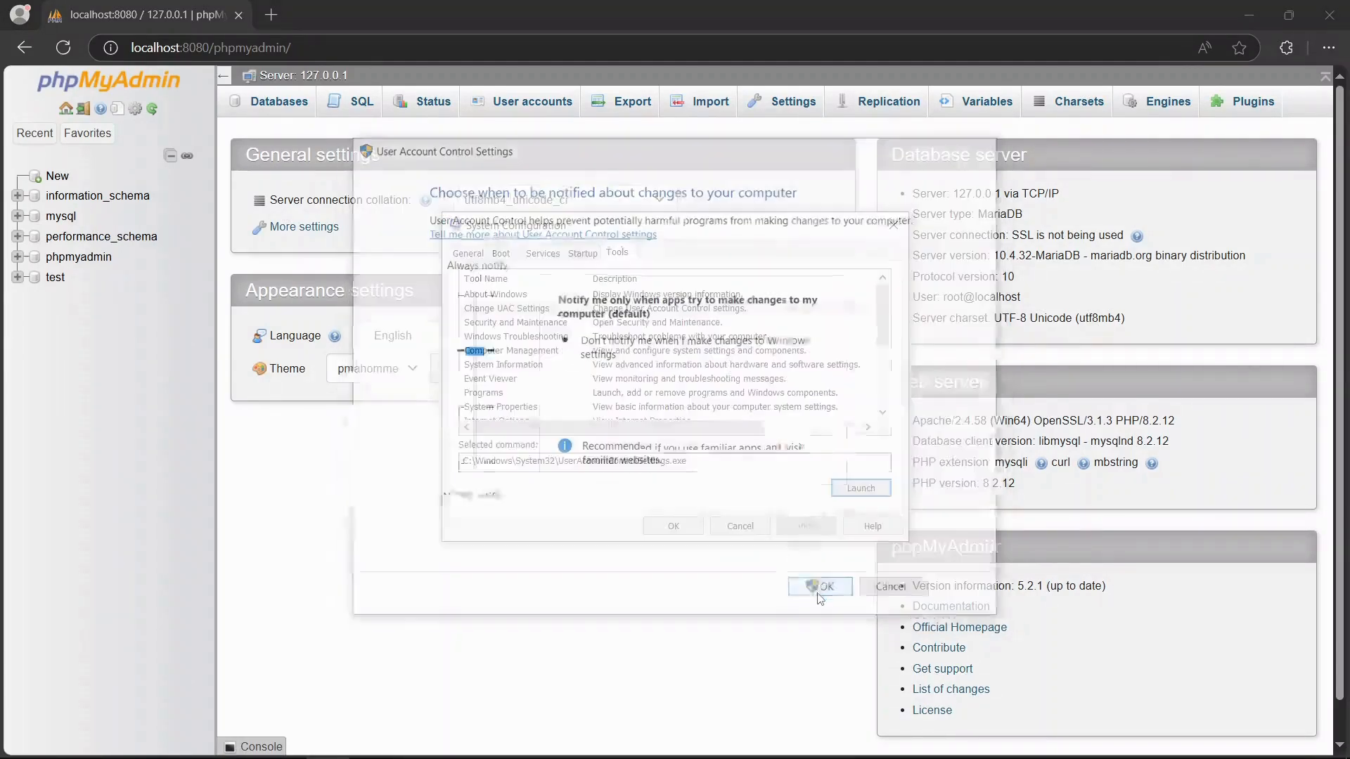
left_click(680, 526)
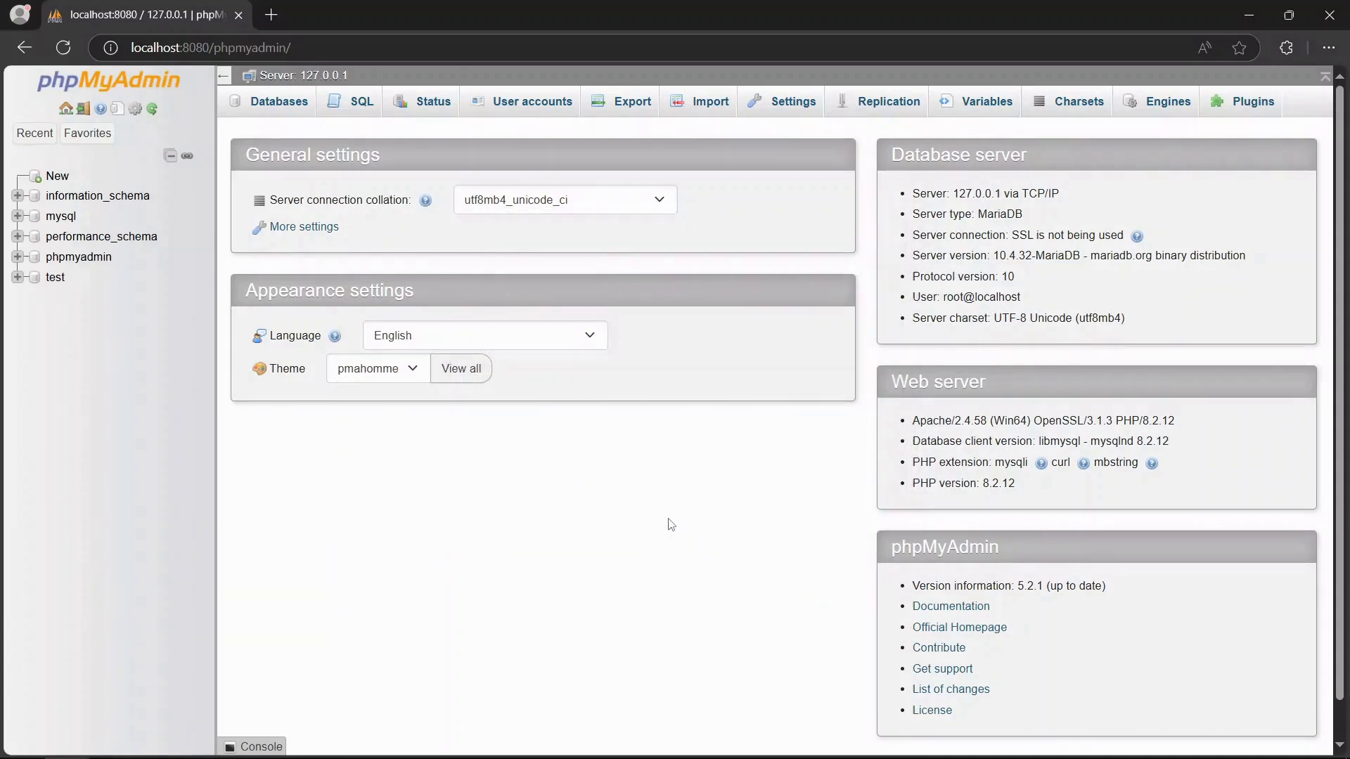